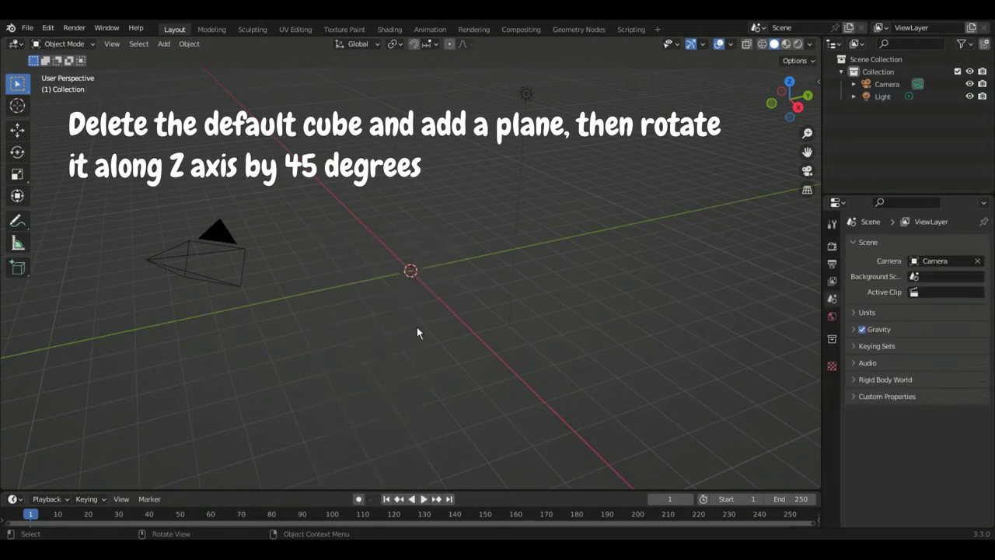
Add a plane rotated 45° about Z, view it from the top and enter Edit Mode
key("shift+a")
left_click(412, 285)
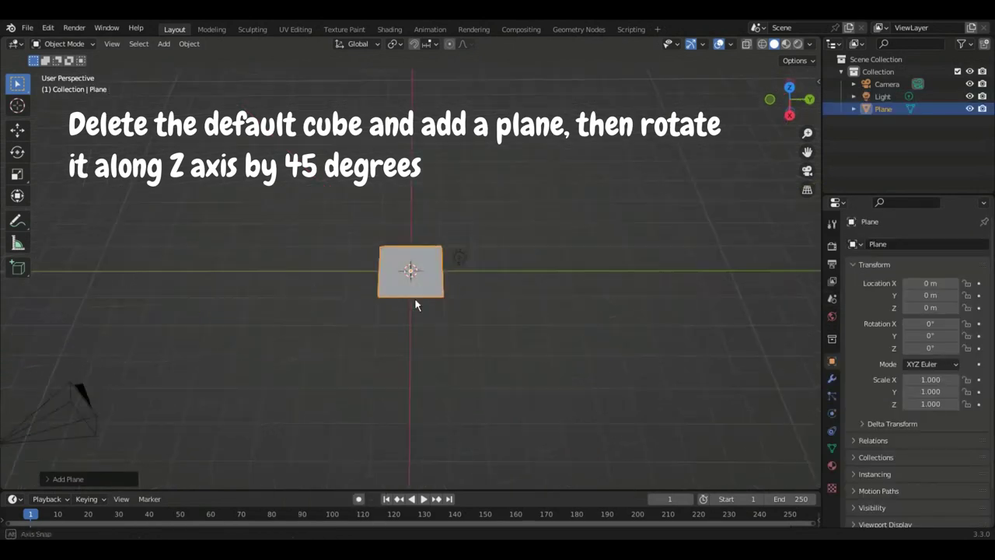
type("rz")
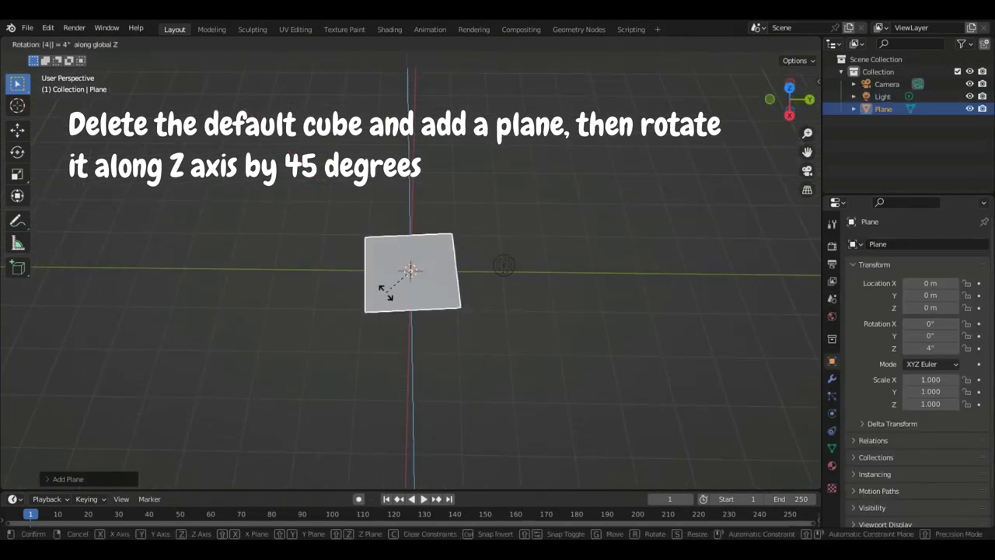
type("45")
key("Return")
left_click(789, 88)
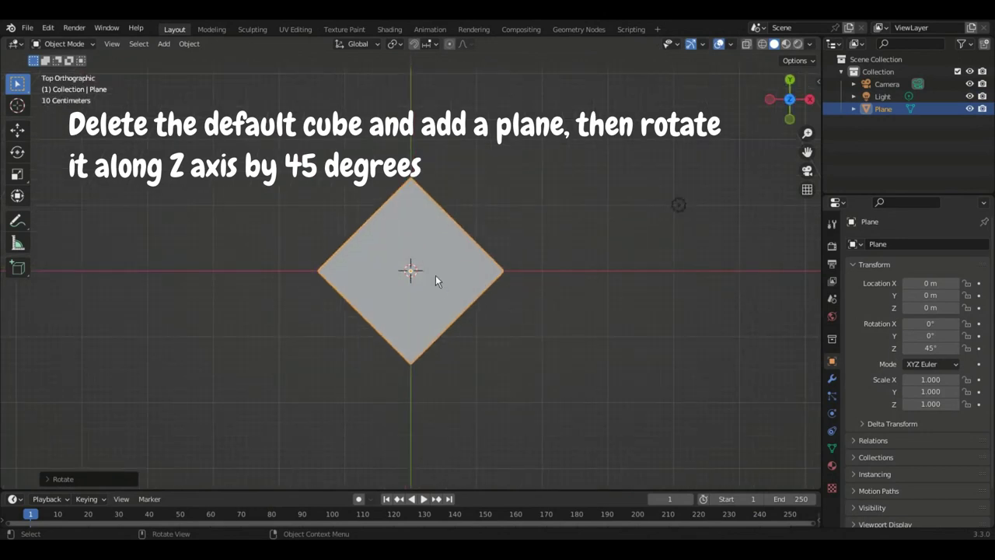
key("Tab")
With X-ray on, delete the diamond's top vertex and fill the remaining vertices into a triangle
left_click(763, 45)
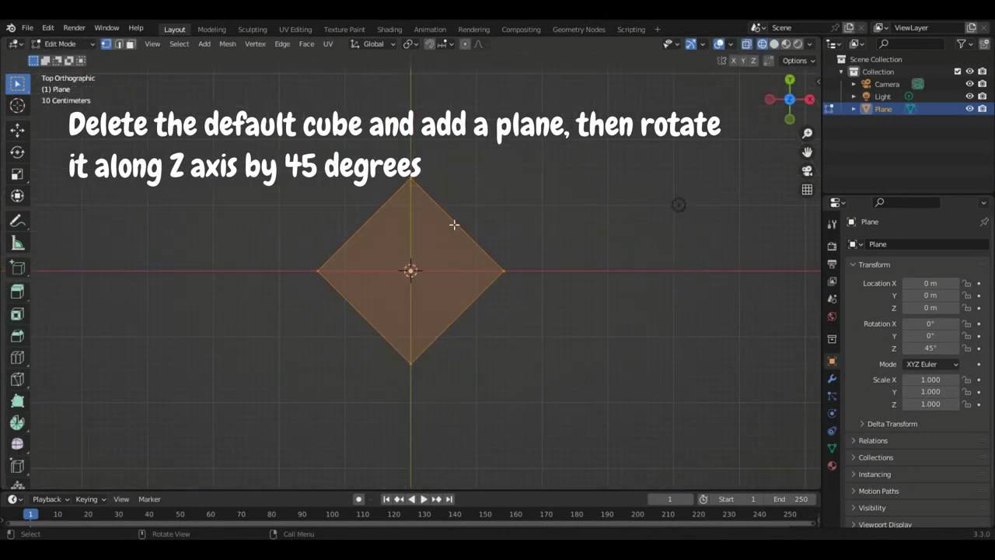
left_click(397, 179)
key("x")
left_click(358, 138)
left_click_drag(557, 359, 224, 212)
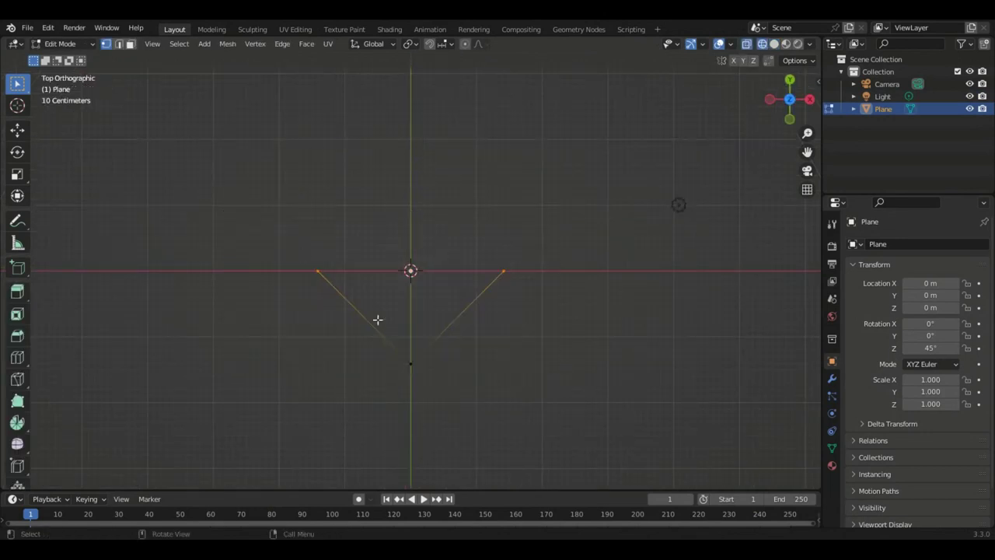
key("f")
Subdivide the triangle face, ending with 9 cuts
right_click(345, 259)
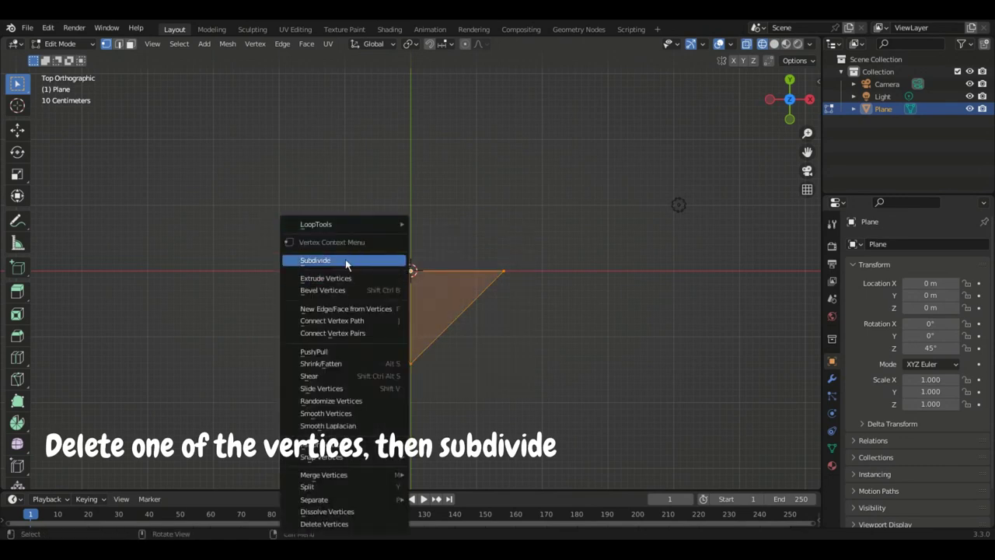
left_click(345, 259)
left_click(85, 479)
left_click(343, 340)
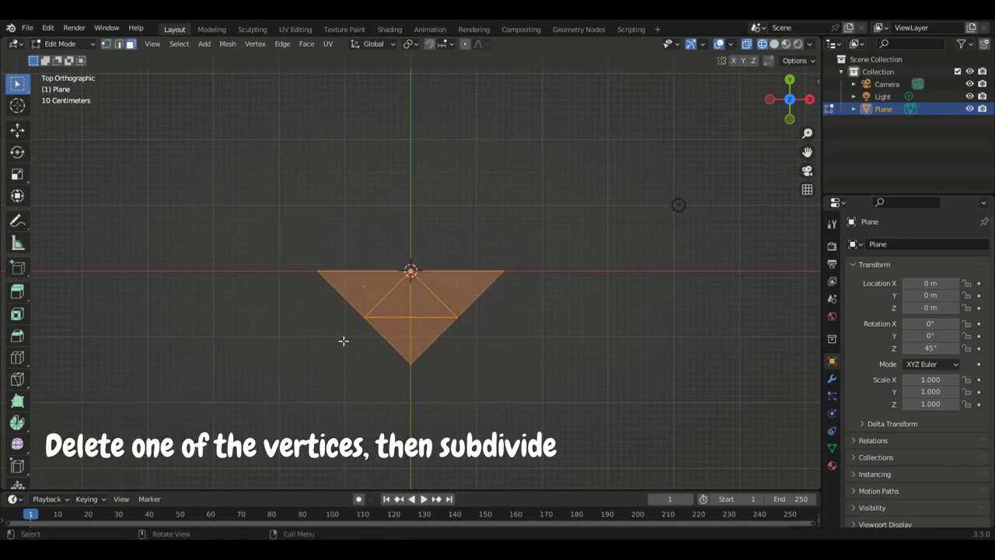
left_click_drag(512, 395, 268, 179)
right_click(280, 225)
left_click(280, 224)
type("5")
key("Return")
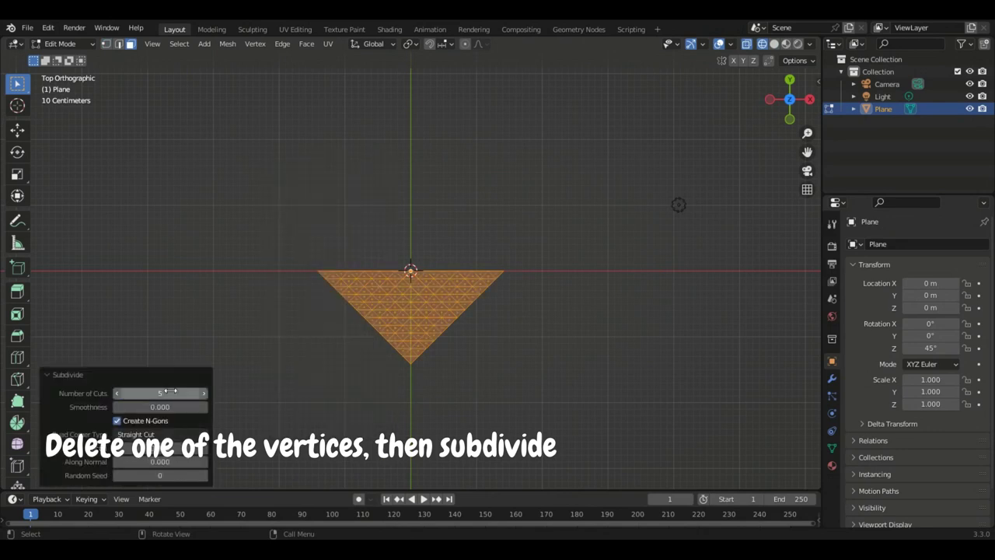
scroll(423, 342, "up", 3)
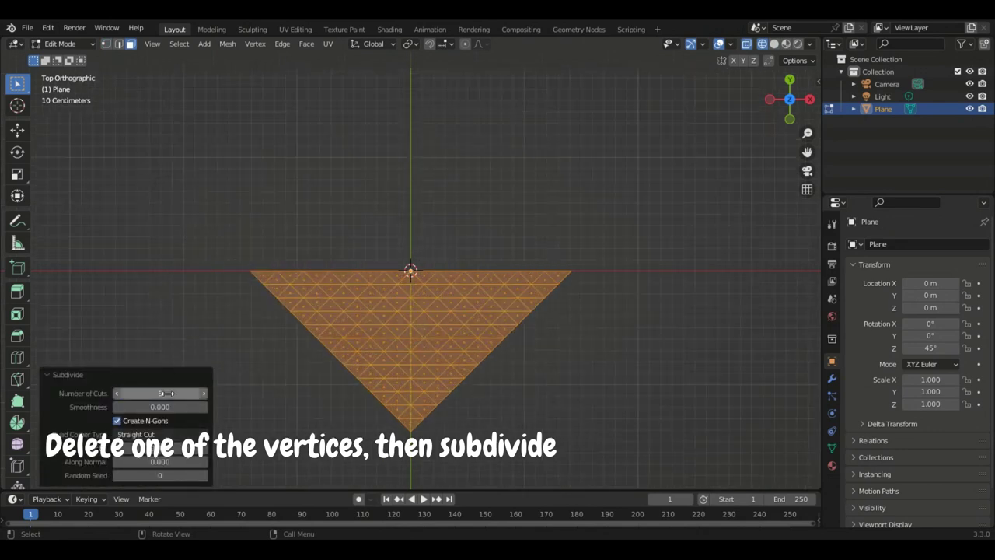
left_click_drag(166, 393, 194, 393)
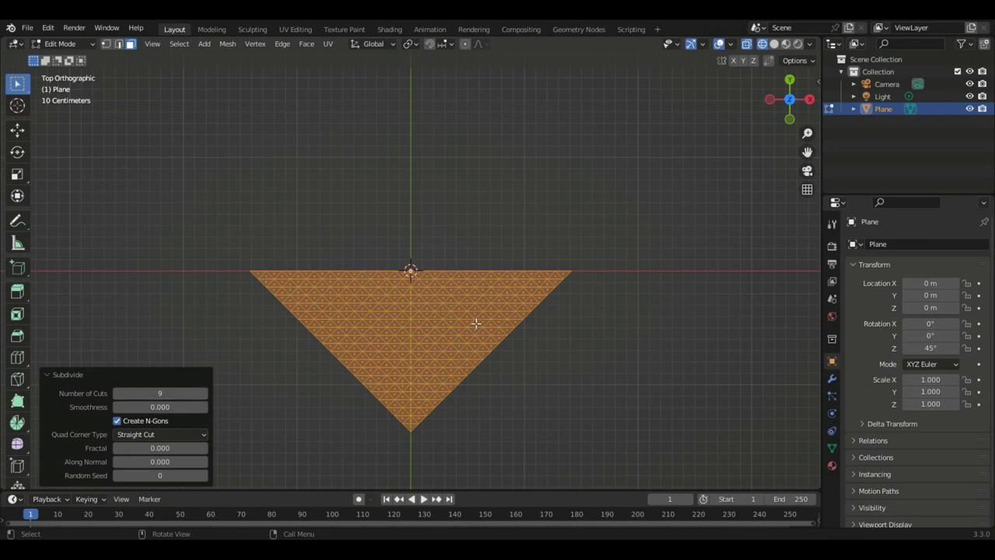
In Object Mode, rotate the triangle 90° about X to stand it upright, then edit it from the front view
key("Tab")
mouse_move(475, 323)
middle_mouse_down()
mouse_move(506, 169)
mouse_move(582, 284)
mouse_move(560, 295)
middle_mouse_up()
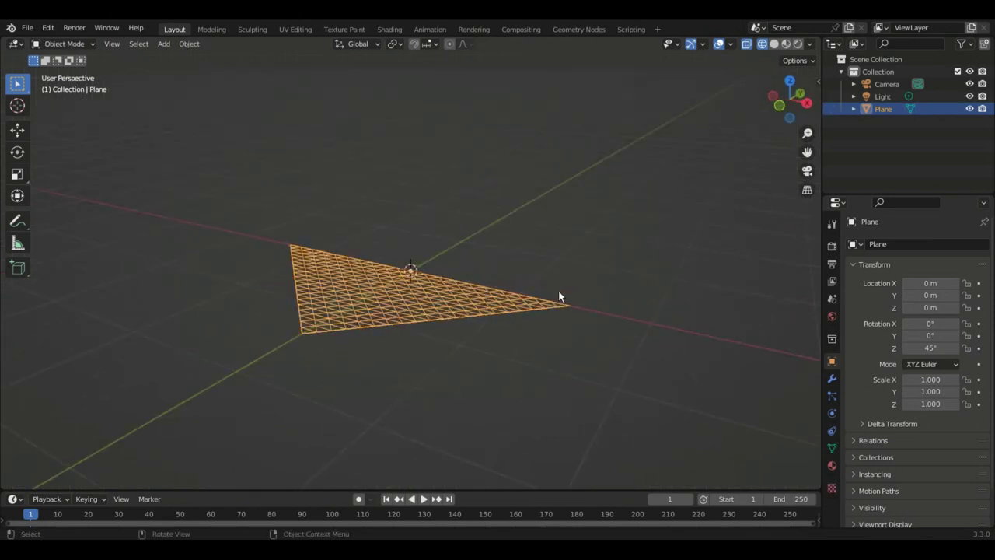
type("rx")
type("90")
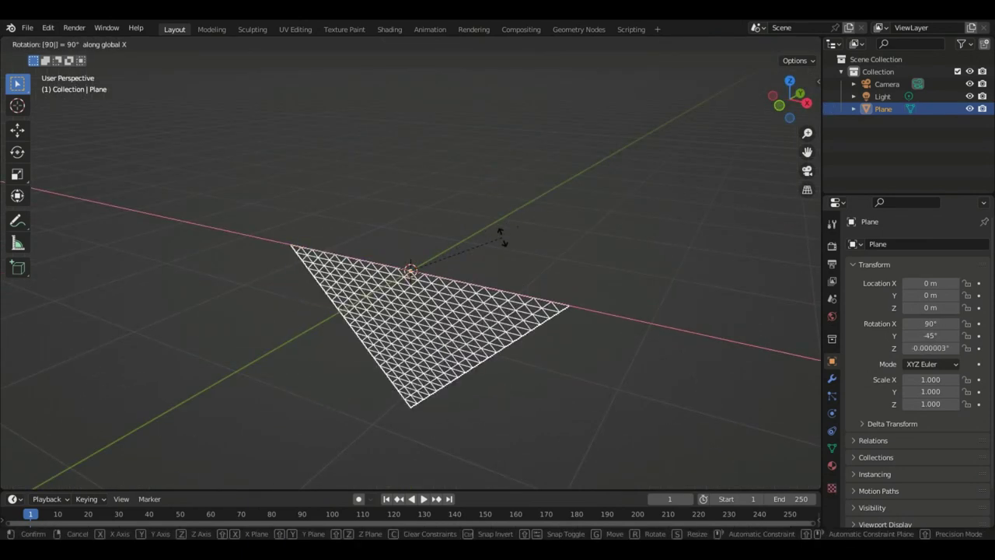
key("minus")
type("90")
key("Return")
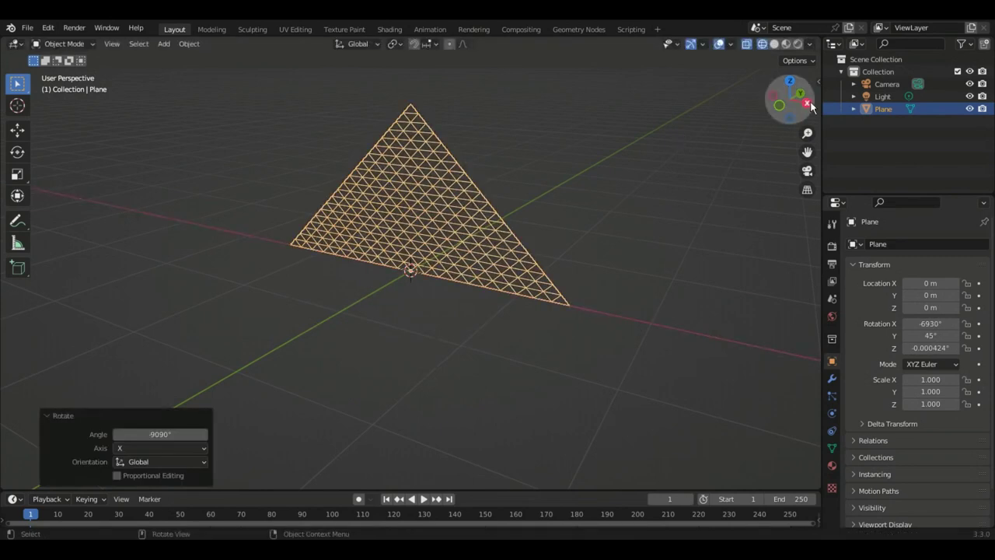
key("KP_1")
key("Tab")
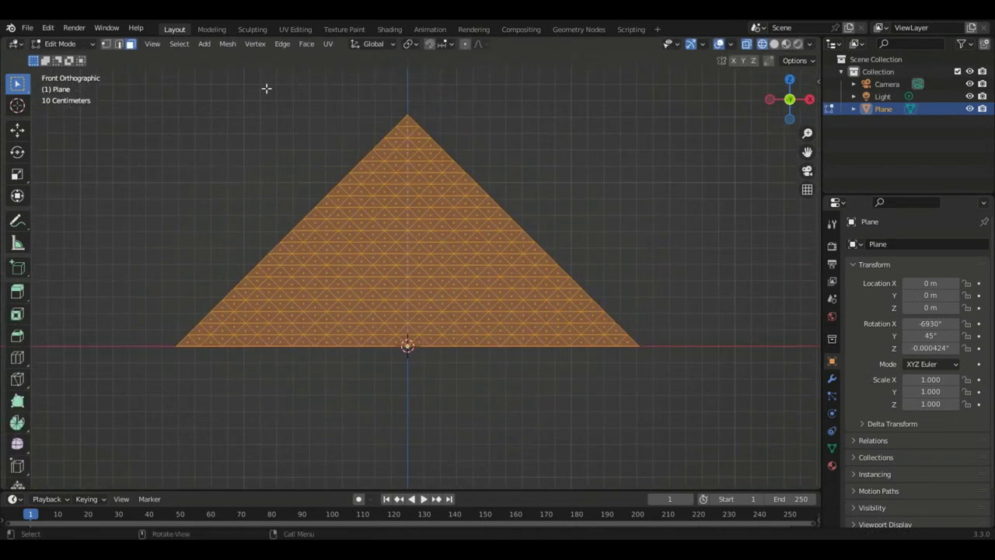
Join the apex vertex and the base midpoint with a vertical centre edge
left_click(107, 44)
left_click(408, 100)
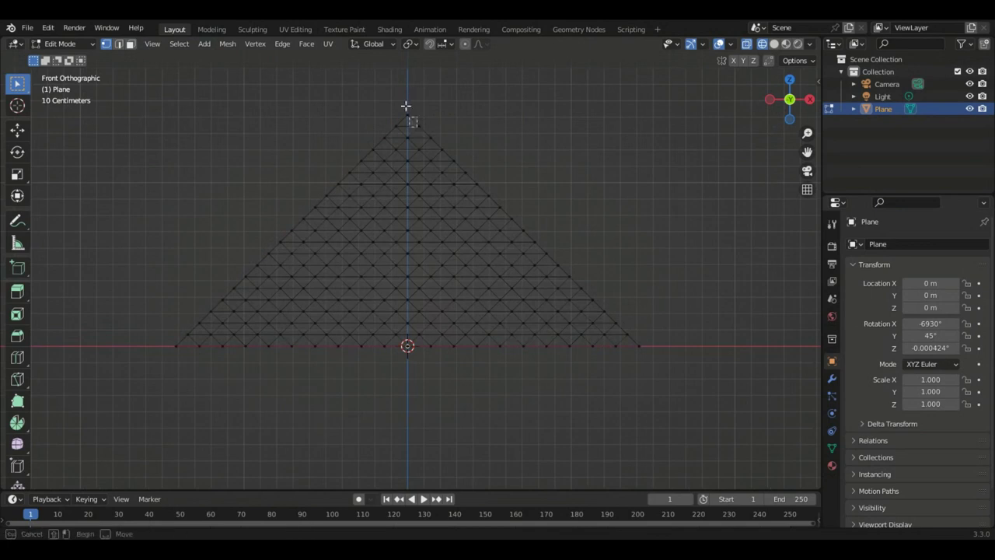
left_click(407, 345, "shift")
key("j")
middle_click_drag(438, 371, 408, 204)
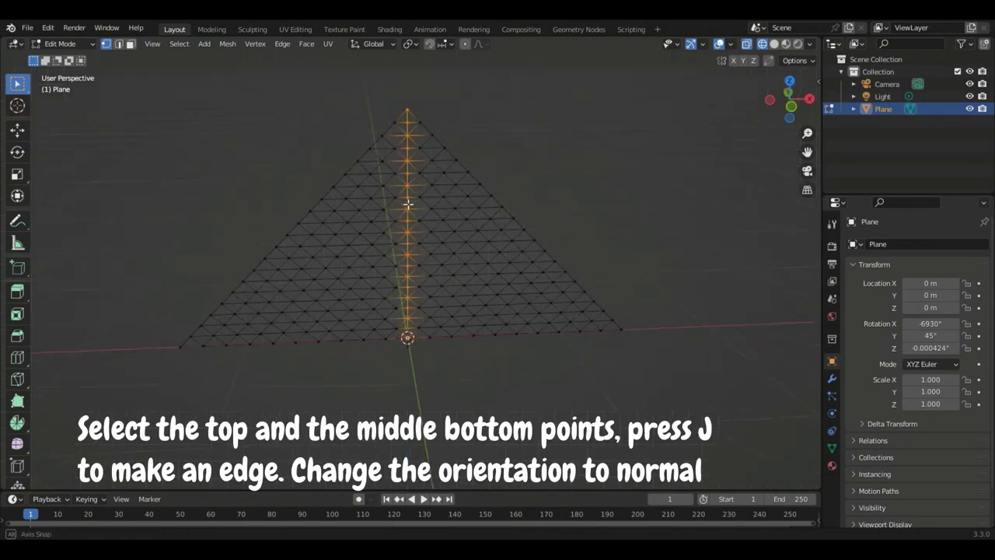
Set Normal orientation and Active Element pivot, then box-select the triangle's right half
left_click(388, 45)
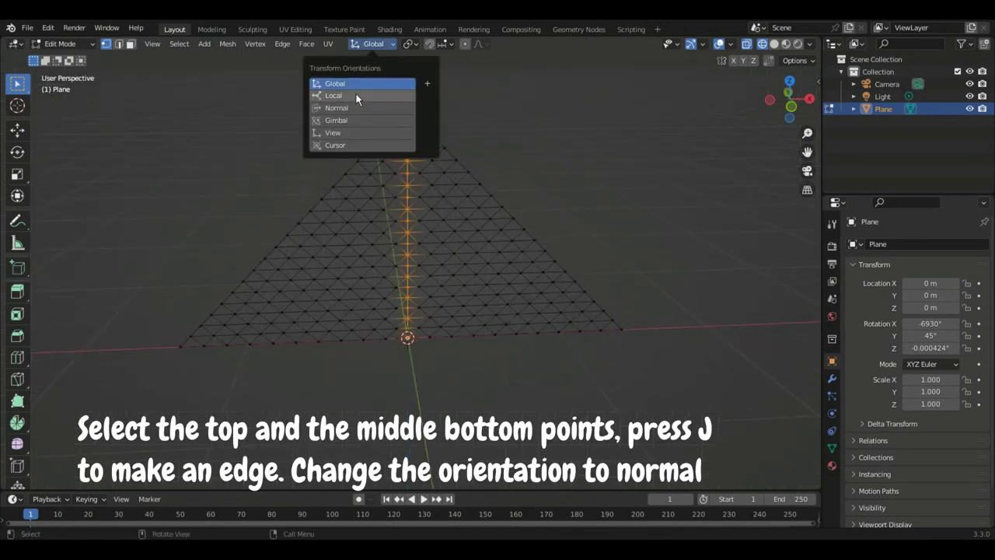
left_click(416, 45)
left_click(466, 114)
left_click(790, 107)
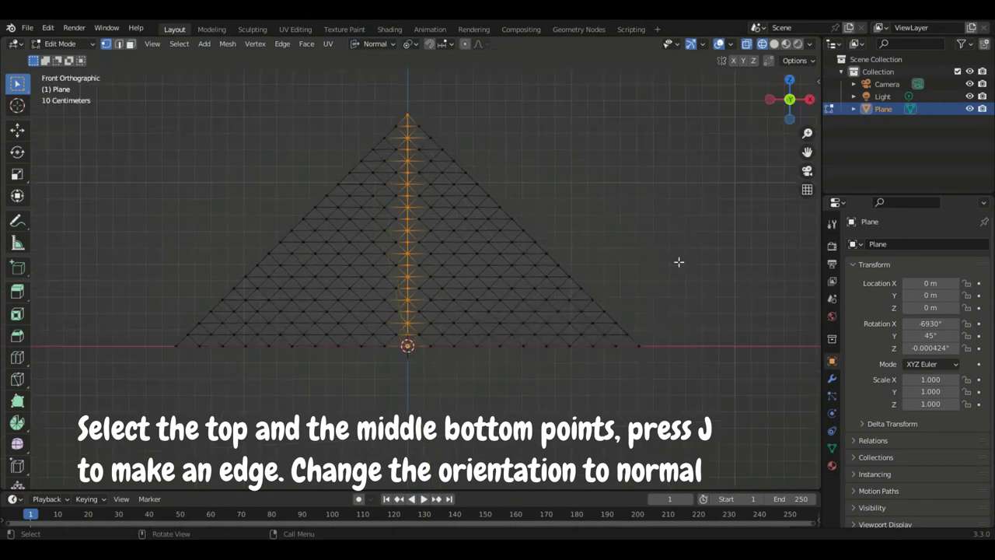
mouse_move(697, 388)
left_mouse_down()
mouse_move(330, 59)
mouse_move(400, 58)
left_mouse_up()
middle_click_drag(311, 238, 365, 233)
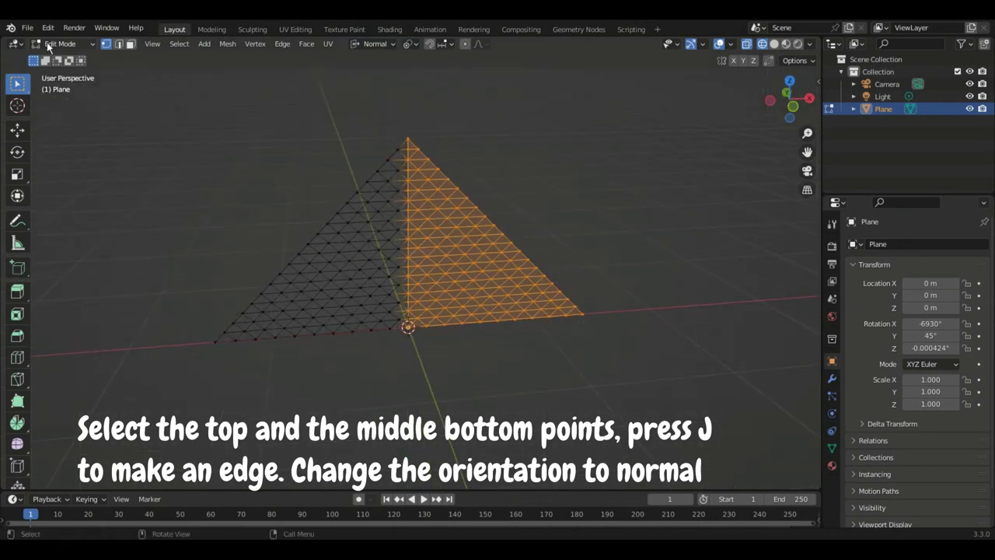
left_click(118, 43)
scroll(424, 281, "up", 1)
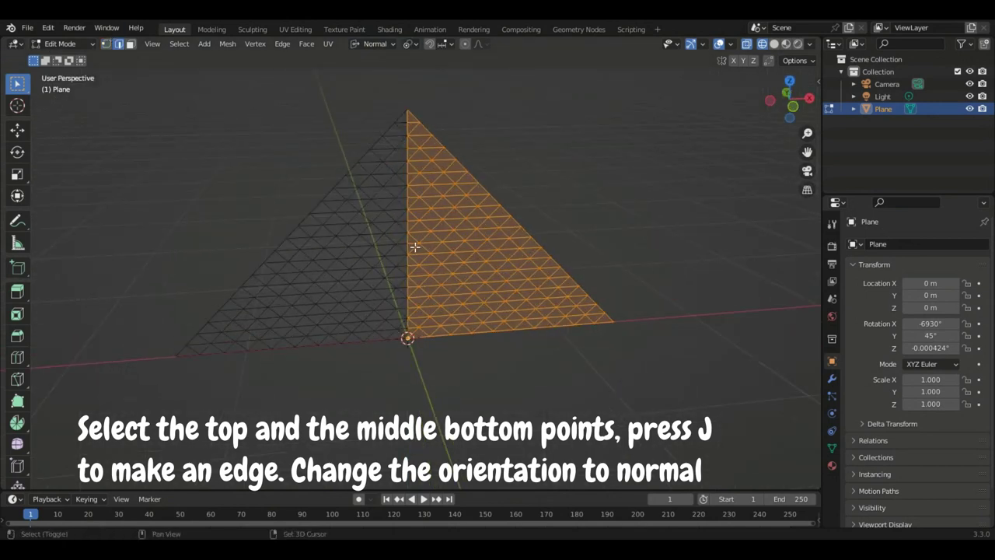
scroll(420, 272, "up", 2)
scroll(428, 307, "up", 1)
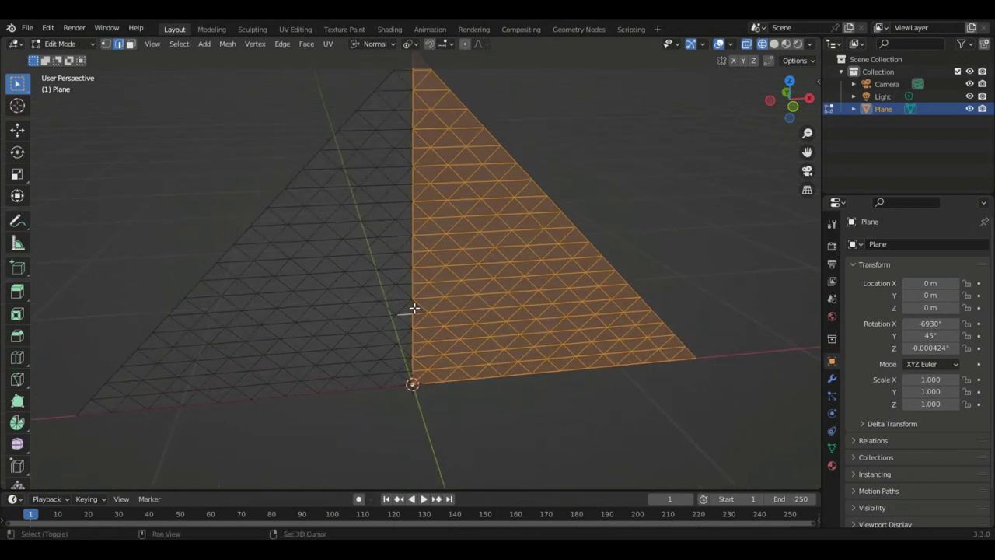
Fold the right half of the triangle back by rotating it around Z
left_click(105, 44)
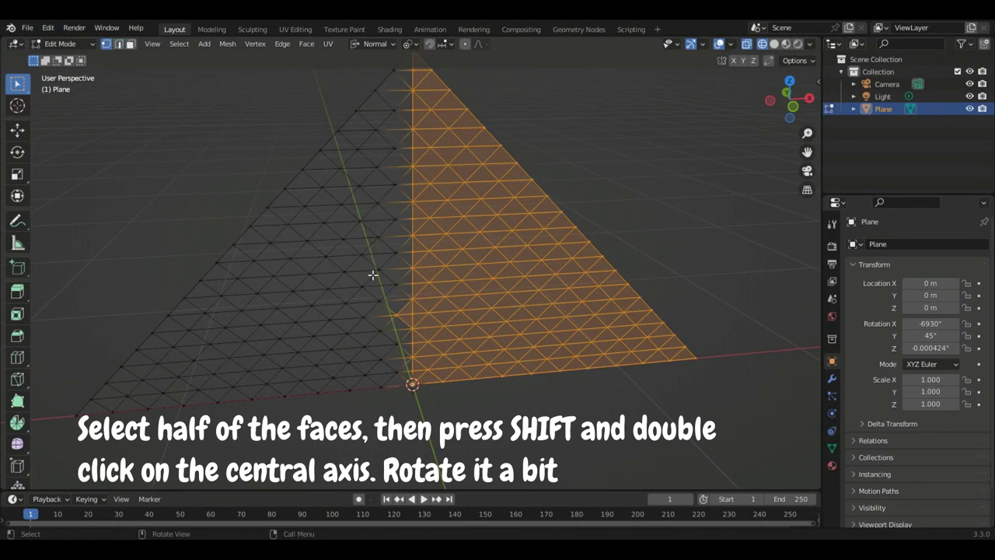
middle_click_drag(394, 321, 466, 249)
left_click(118, 43)
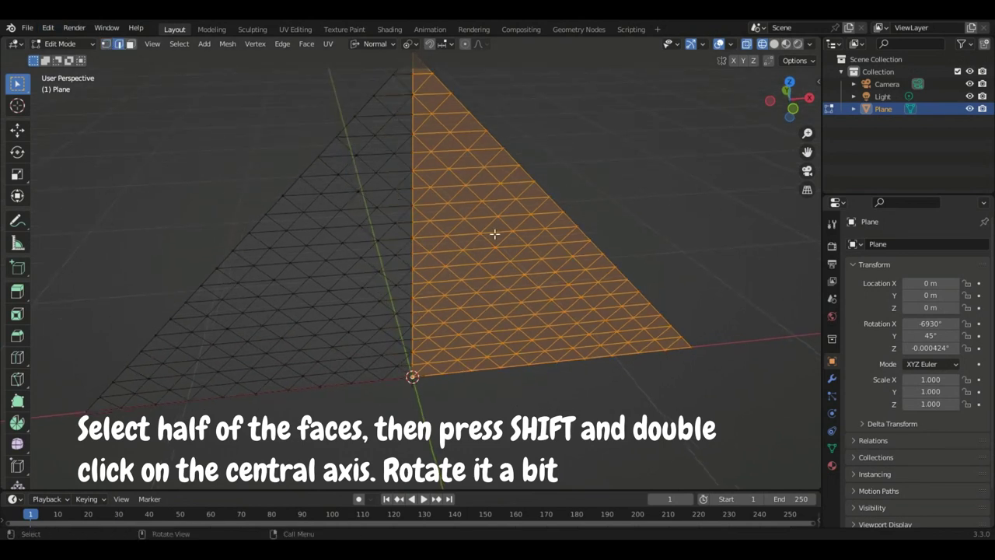
key("r")
key("z")
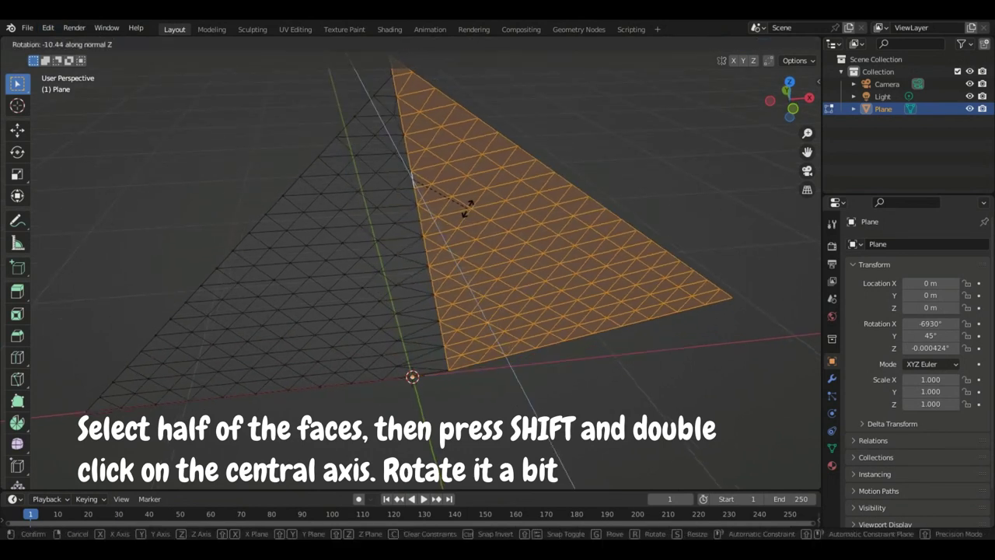
left_click(443, 186)
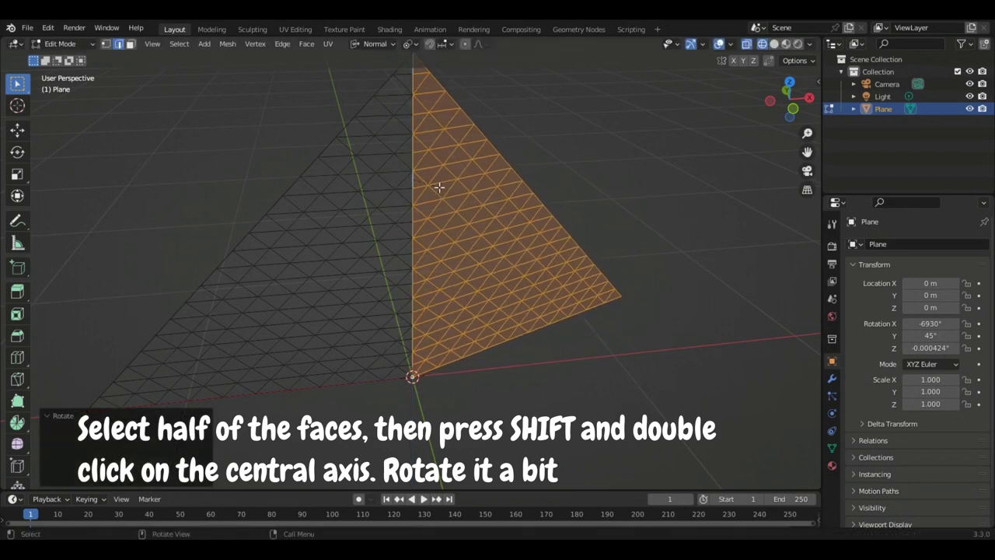
left_click(793, 109)
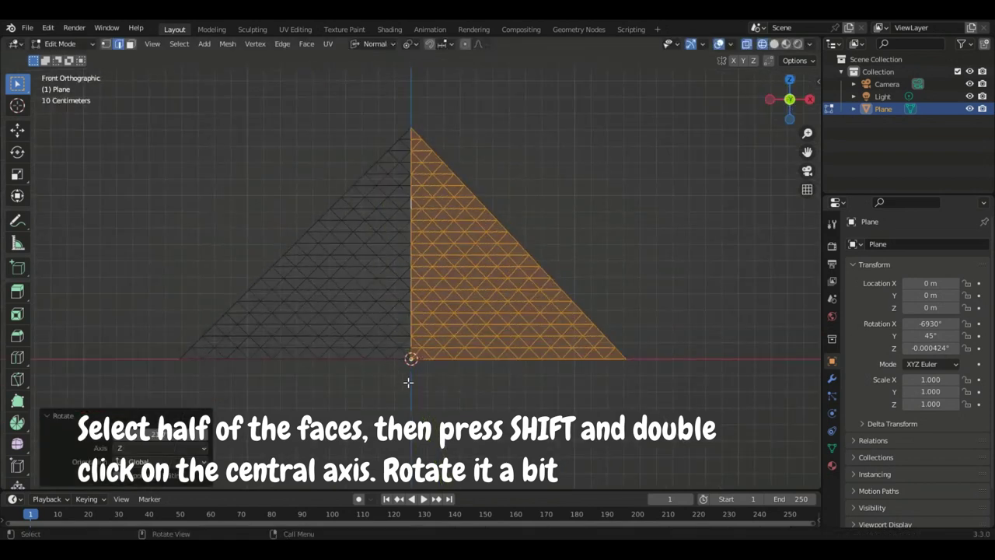
Fold the left half plus centre column back -17.5° around Z, then return to Object Mode
left_click_drag(410, 356, 78, 122)
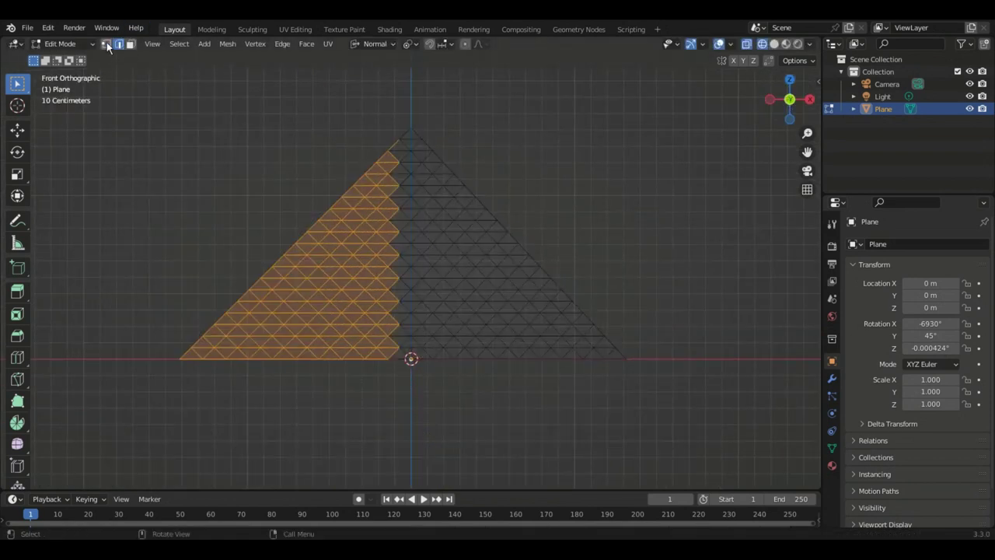
left_click_drag(417, 372, 338, 93, "shift")
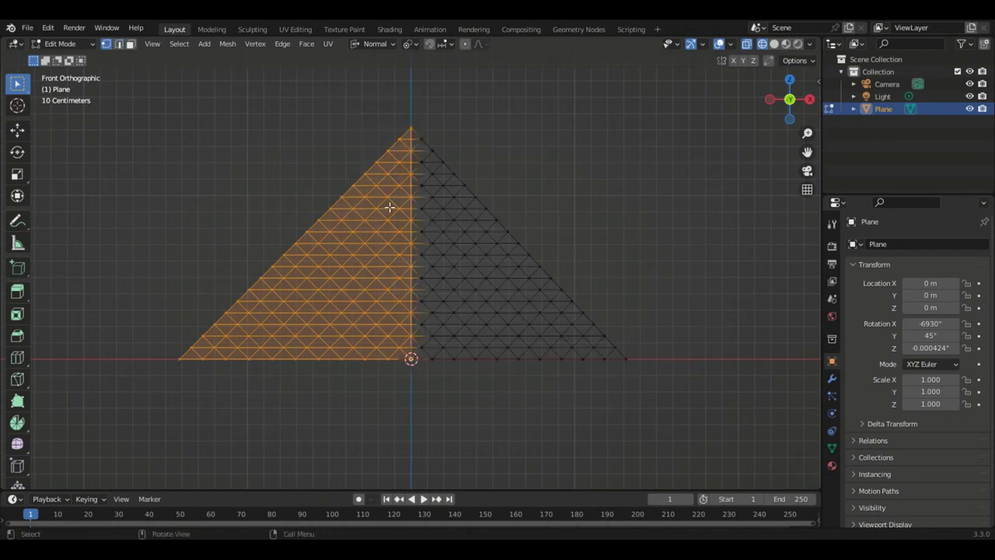
left_click(118, 44)
middle_click_drag(326, 171, 420, 205)
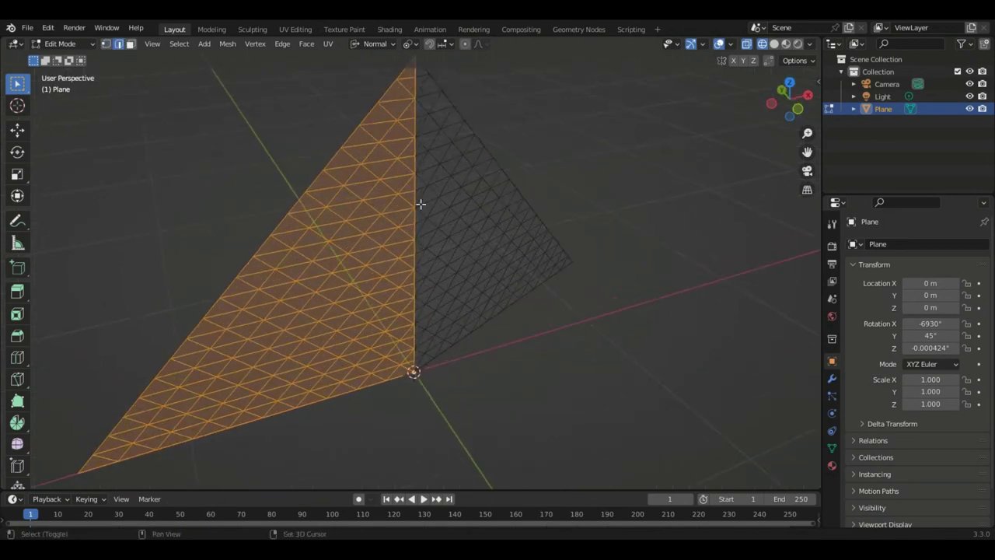
key("r")
key("z")
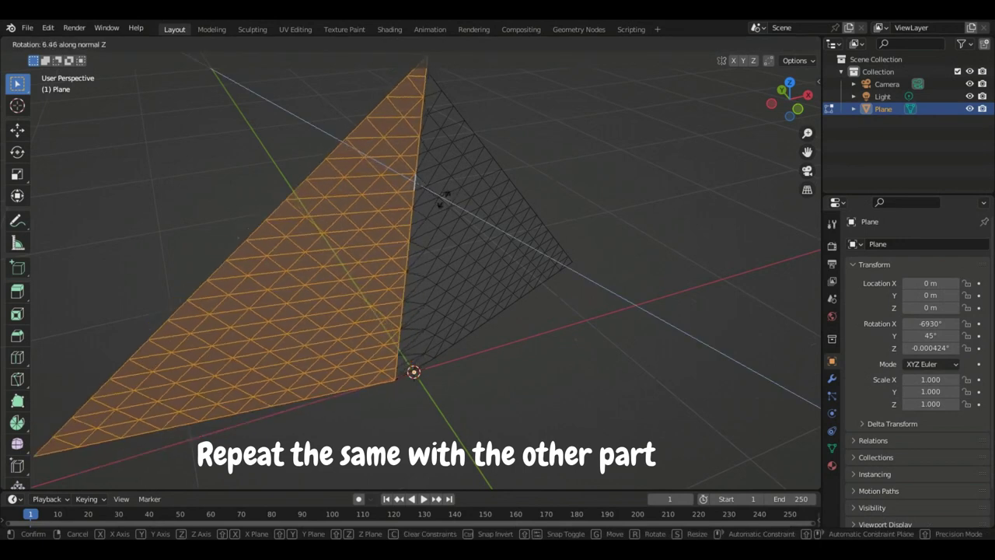
left_click(478, 242)
middle_click_drag(478, 242, 526, 174)
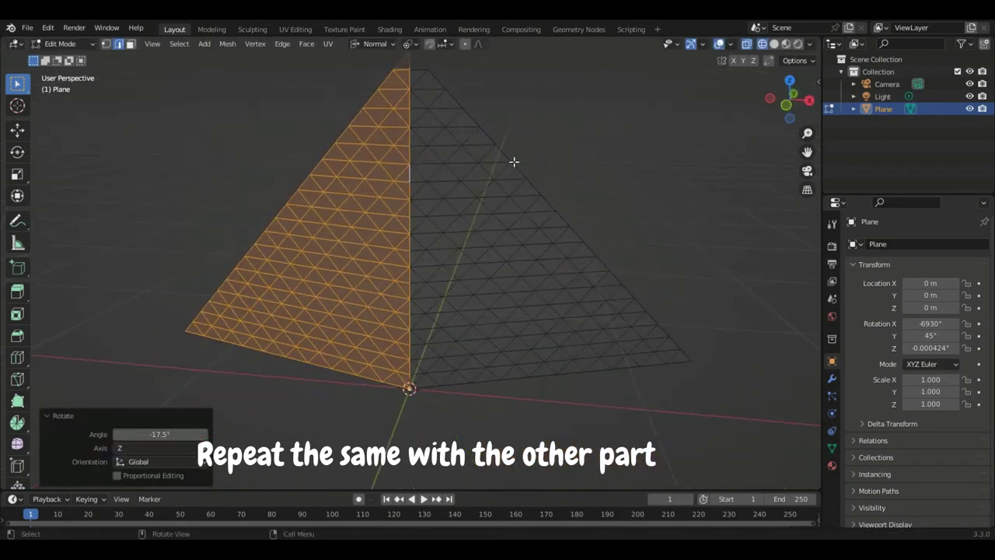
key("Tab")
mouse_move(449, 210)
middle_mouse_down()
mouse_move(504, 153)
mouse_move(524, 182)
mouse_move(530, 226)
middle_mouse_up()
left_click(785, 105)
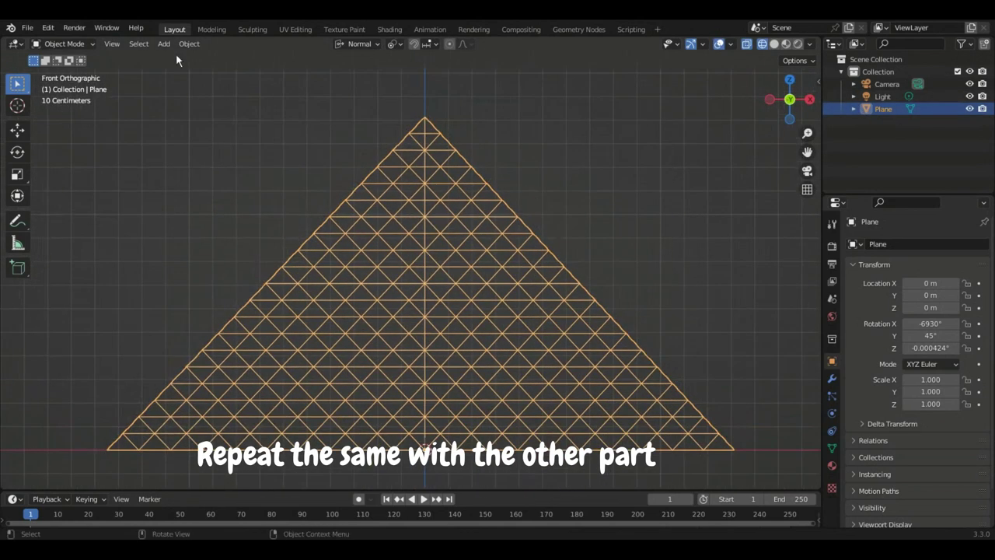
Select a horizontal vertex row near the top and even it out with LoopTools Gstretch
key("Tab")
left_click(107, 44)
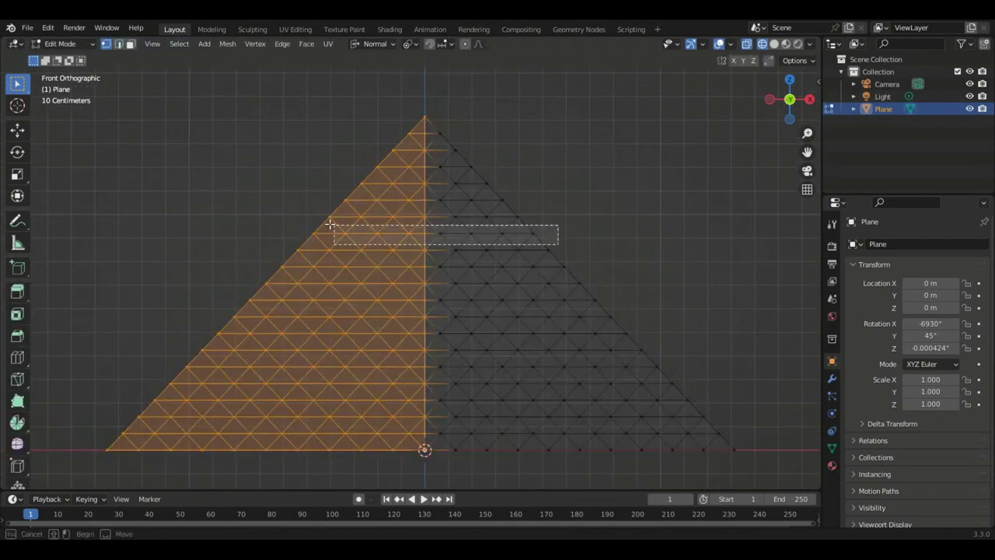
left_click_drag(558, 245, 310, 222)
right_click(433, 241)
mouse_move(391, 200)
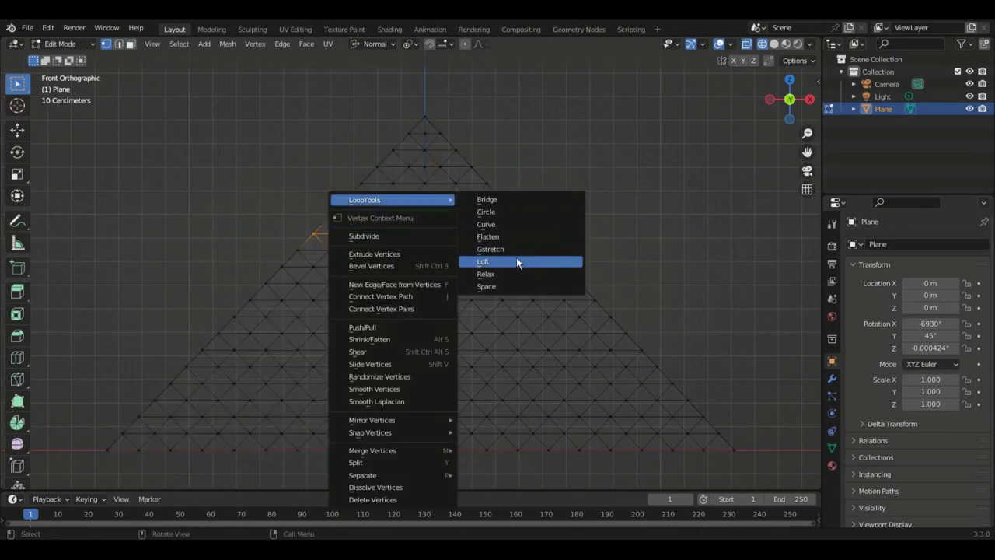
left_click(516, 257)
Switch to Global orientation and push the row back -0.15646 m along Y
mouse_move(537, 241)
middle_mouse_down()
mouse_move(412, 269)
mouse_move(489, 256)
mouse_move(479, 246)
middle_mouse_up()
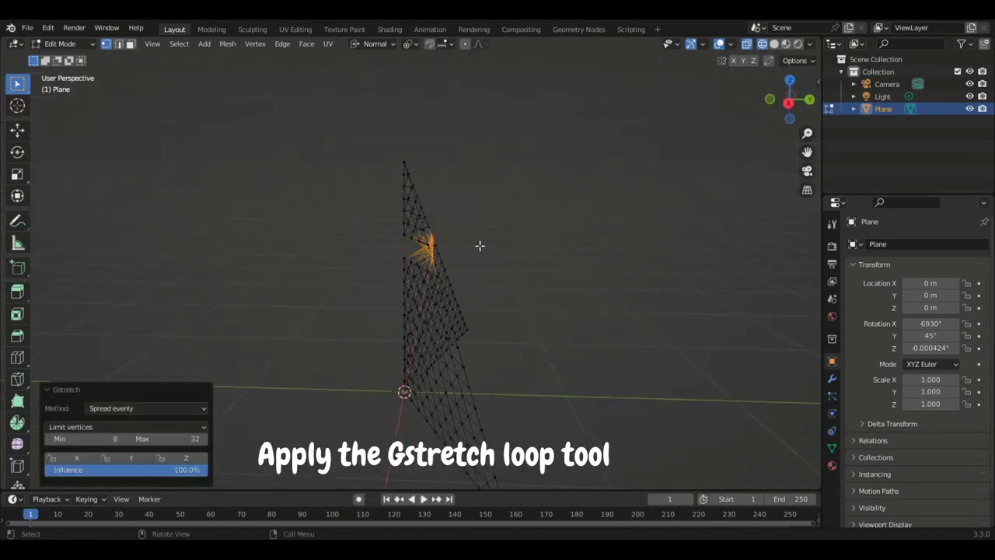
key("g")
key("x")
key("x")
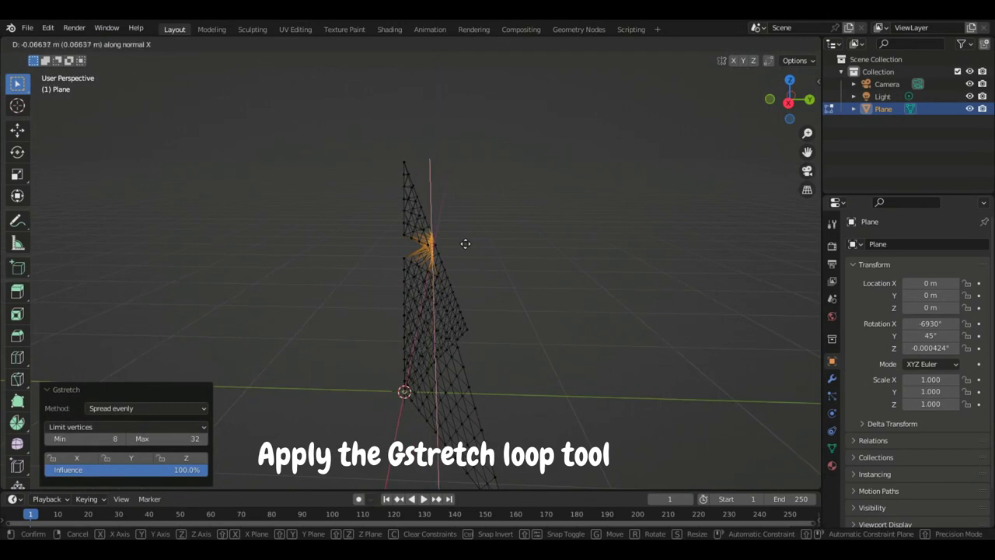
left_click(484, 246)
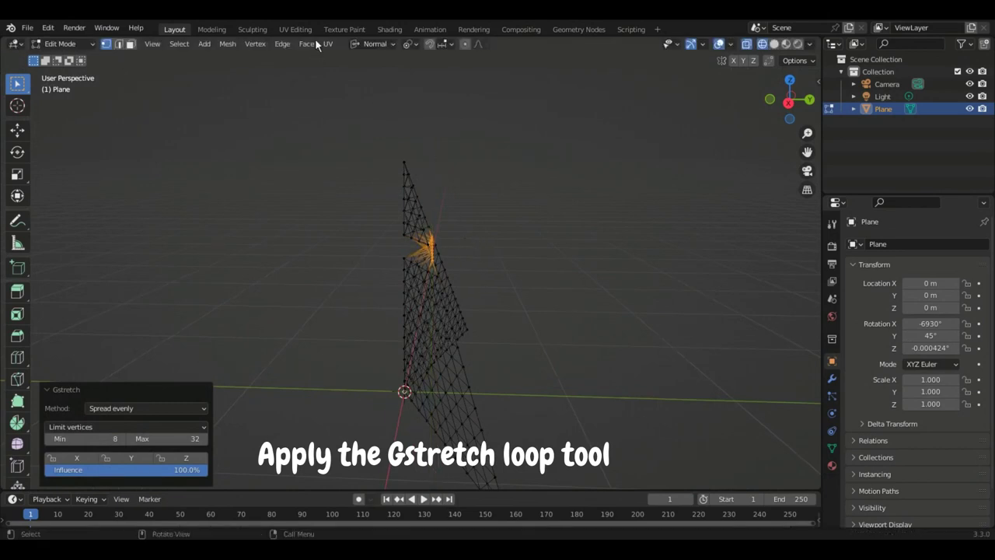
left_click(369, 45)
left_click(342, 84)
key("g")
key("y")
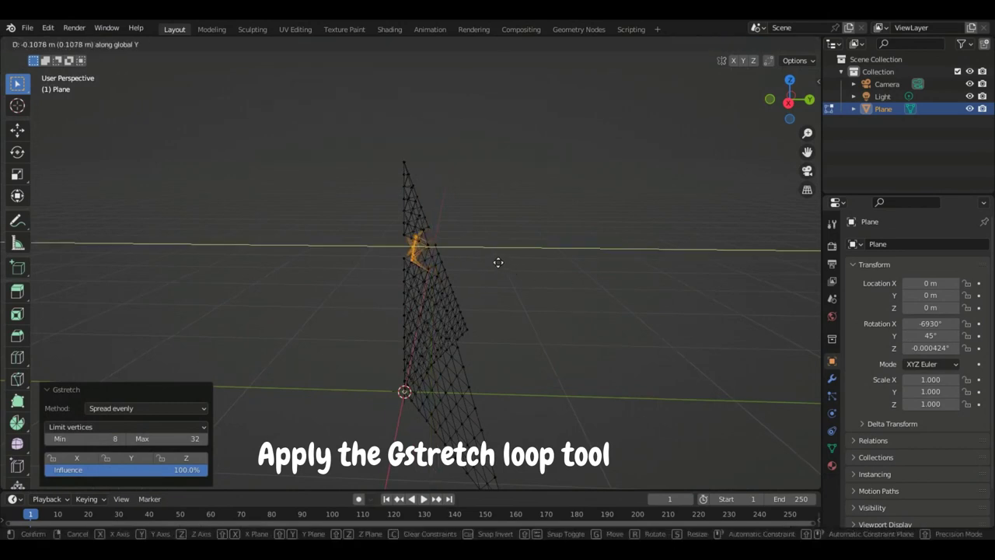
left_click(495, 259)
middle_click_drag(490, 255, 547, 229)
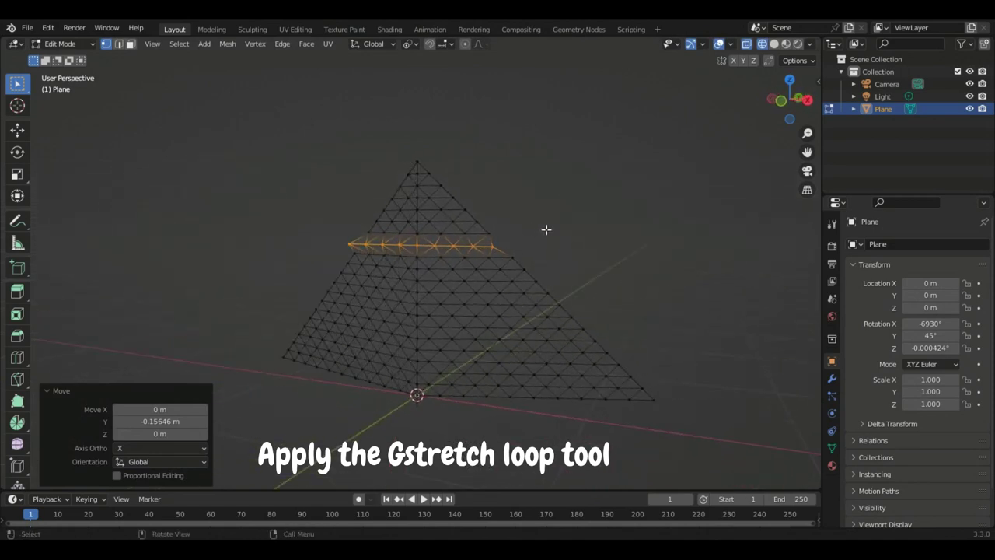
Select the tip above the crease and flatten it with LoopTools Flatten
left_click(772, 100)
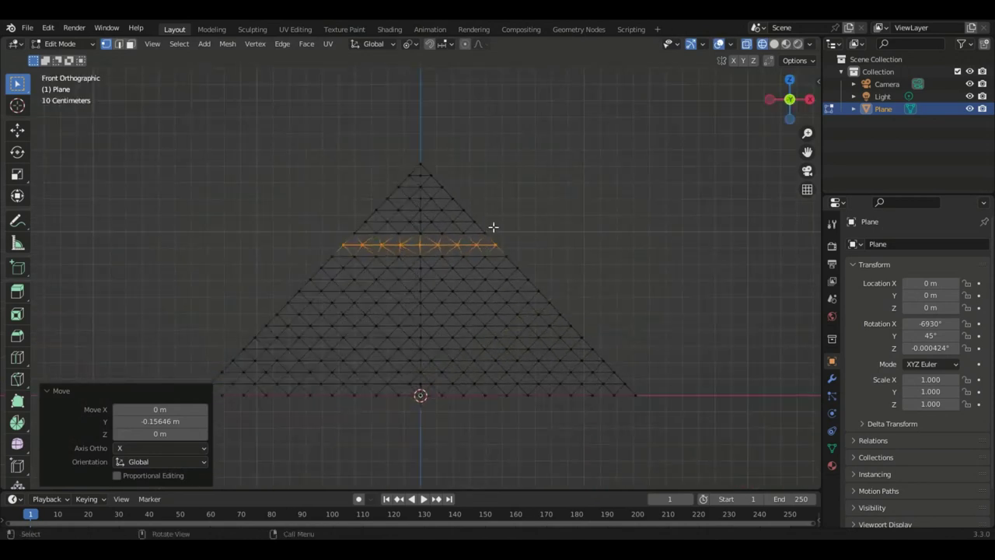
left_click_drag(495, 232, 372, 144)
mouse_move(372, 145)
middle_mouse_down()
mouse_move(365, 183)
mouse_move(469, 238)
mouse_move(407, 221)
mouse_move(415, 212)
middle_mouse_up()
right_click(407, 221)
left_click(464, 255)
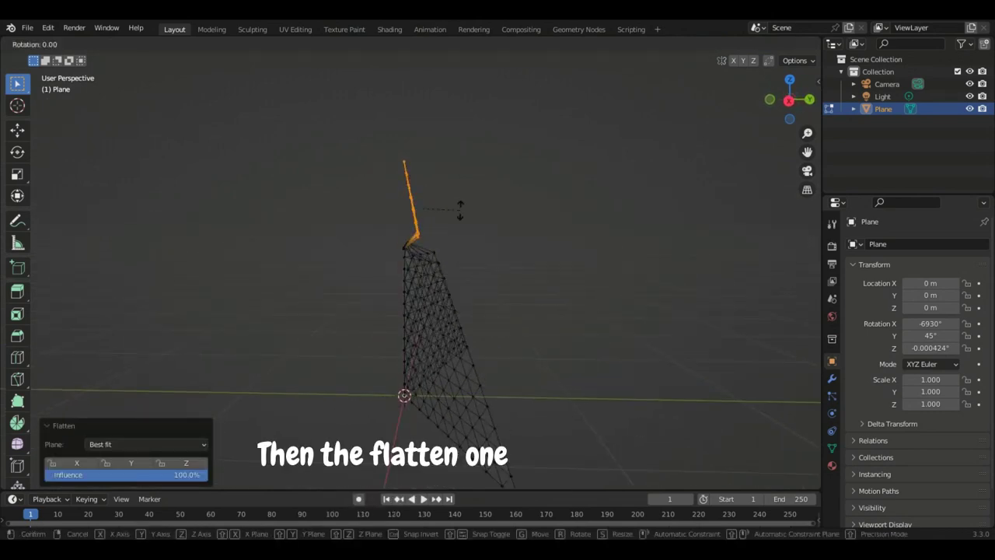
Tilt the tip -15.4° around X and shift it -0.04449 m along Y
key("r")
key("x")
left_click(461, 222)
key("g")
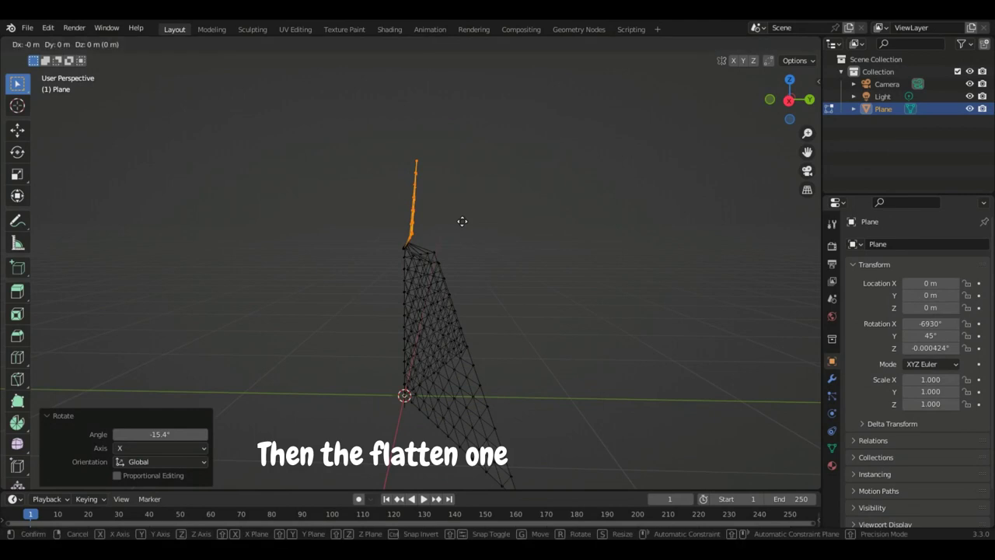
key("y")
left_click(454, 220)
mouse_move(453, 220)
middle_mouse_down()
mouse_move(413, 223)
mouse_move(576, 171)
middle_mouse_up()
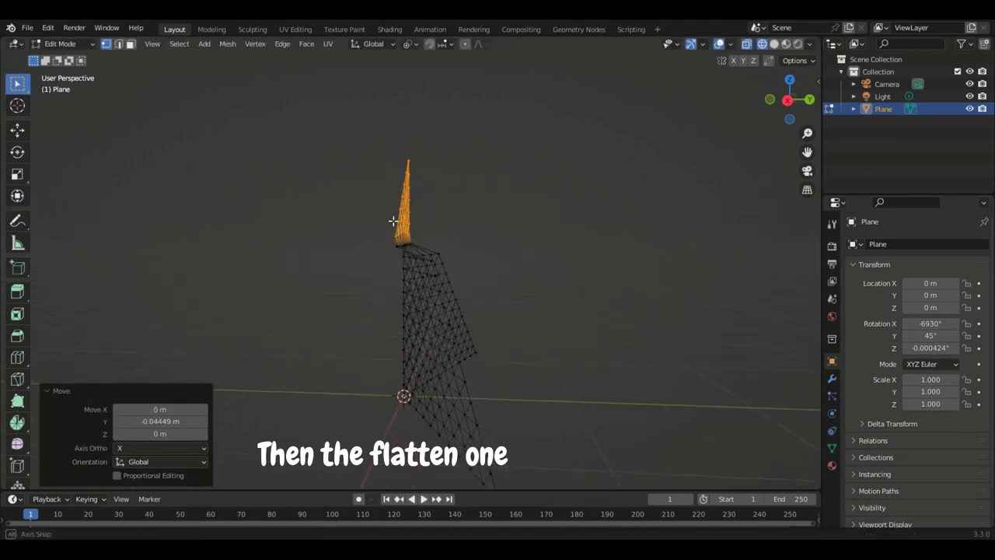
From the right view, Gstretch the crease vertices at the tip's base
left_click(787, 101)
scroll(413, 220, "up", 2)
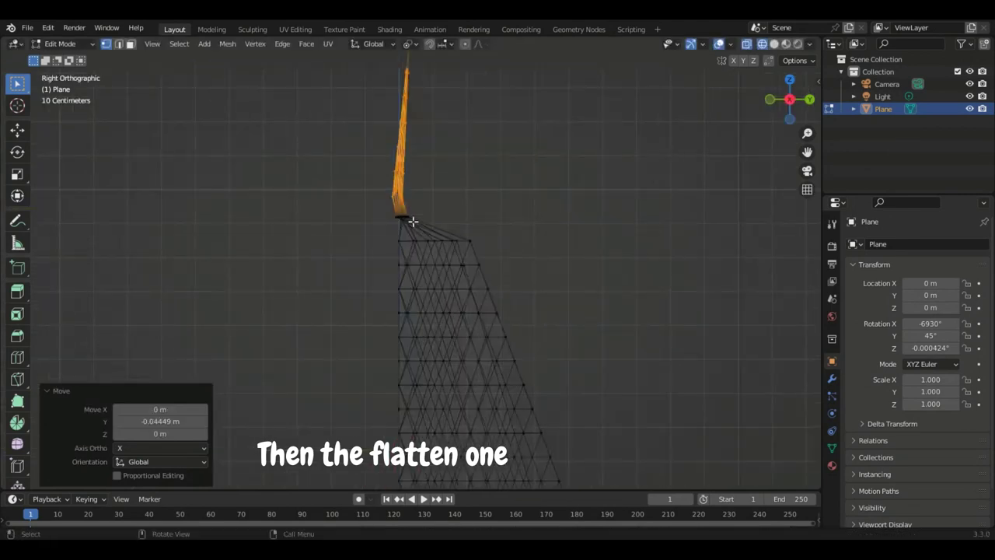
left_click_drag(381, 178, 403, 196)
right_click(404, 197)
left_click(451, 246)
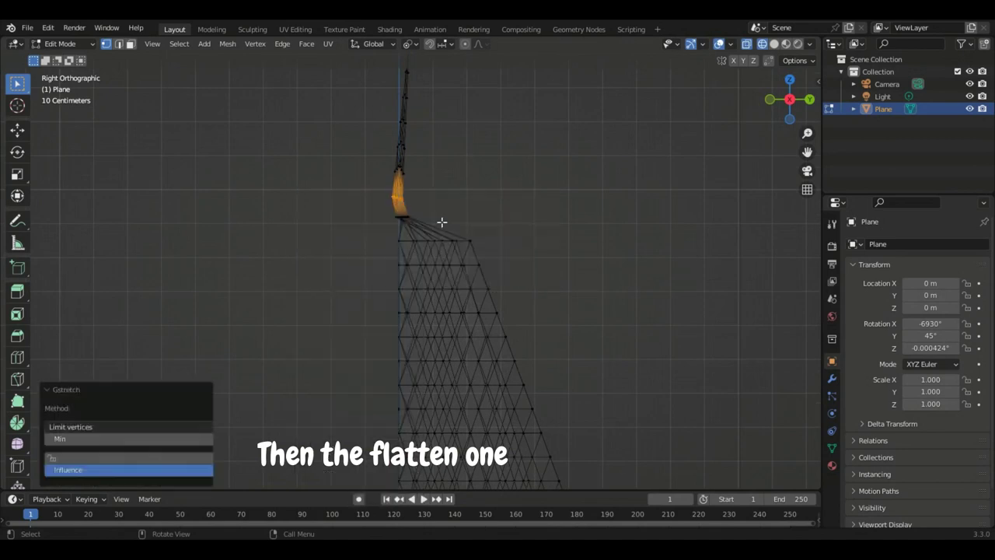
In face select mode, box-select the faces of the top triangle
middle_click_drag(441, 223, 408, 199)
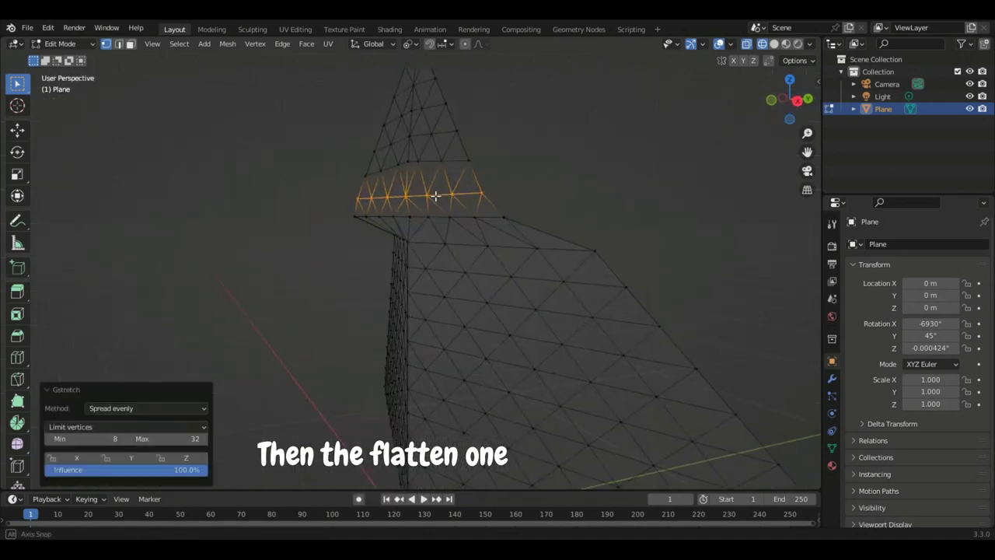
left_click(132, 44)
left_click(789, 101)
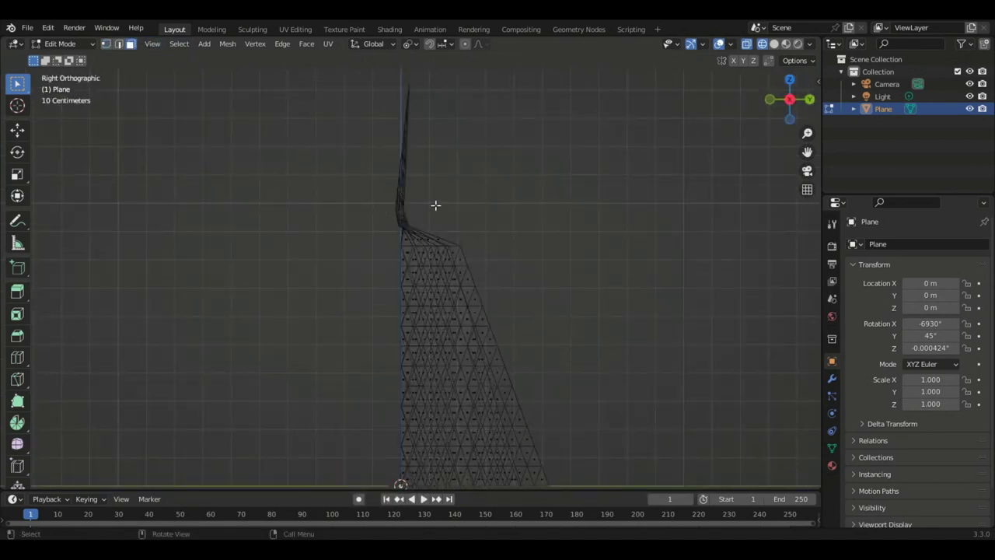
left_click_drag(440, 211, 368, 86)
mouse_move(369, 86)
middle_mouse_down()
mouse_move(511, 133)
mouse_move(166, 57)
middle_mouse_up()
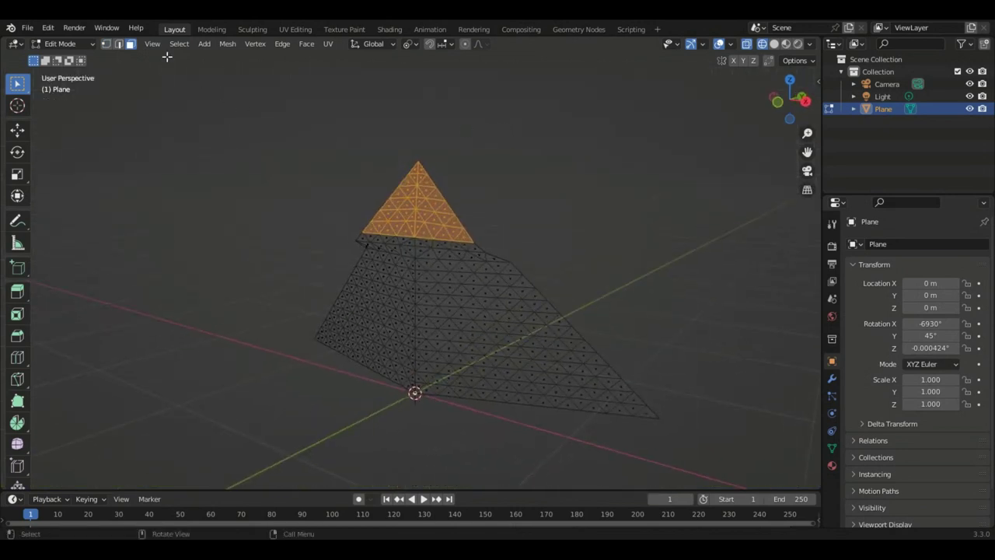
Set Normal orientation and fold the top triangle's faces over around normal Y
left_click(118, 44)
scroll(442, 231, "up", 4)
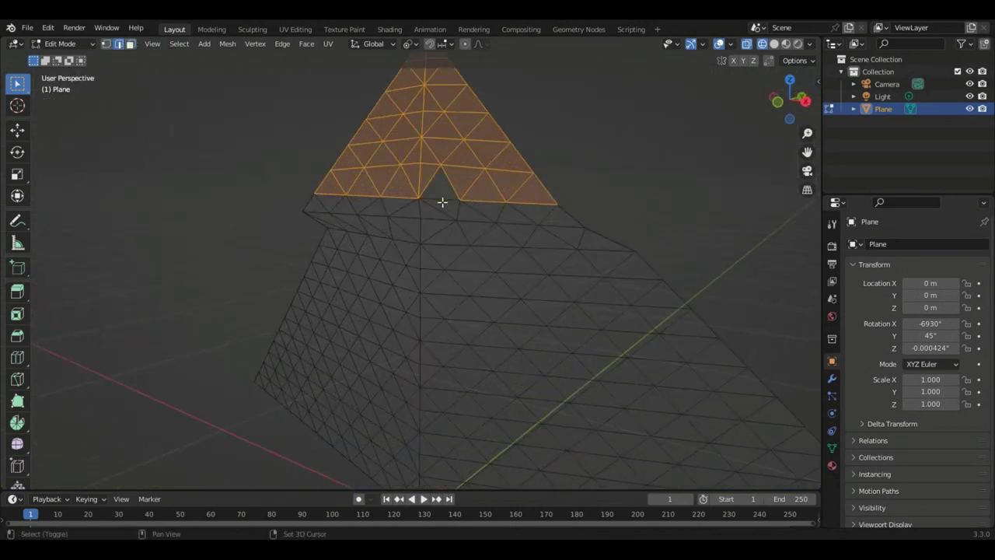
scroll(441, 202, "down", 4)
middle_click_drag(480, 215, 510, 216)
key("r")
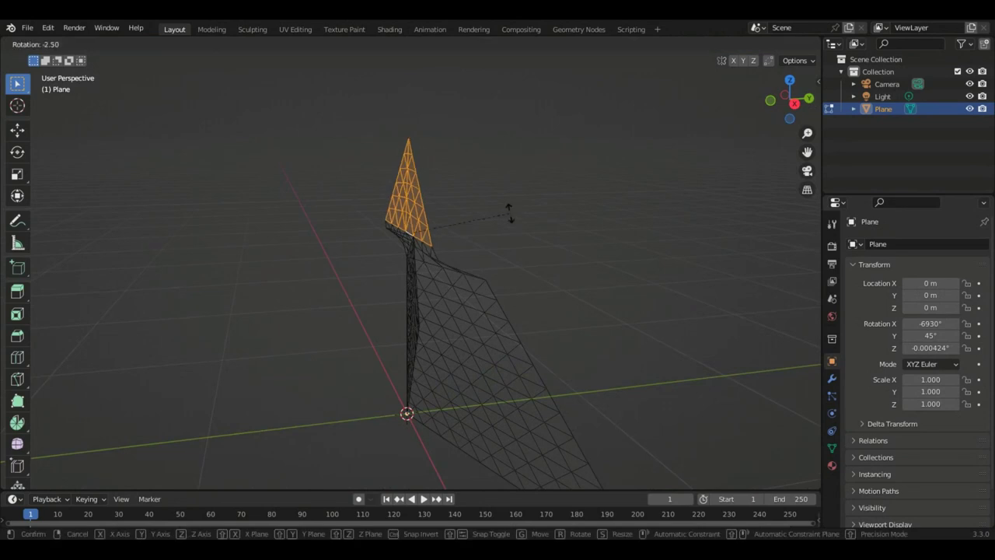
key("y")
key("y")
key("Escape")
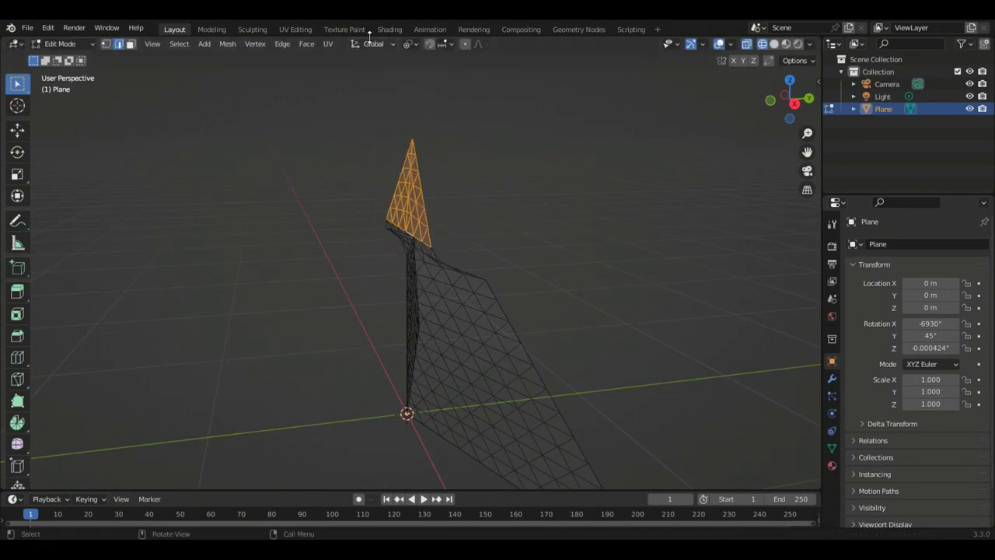
left_click(374, 45)
left_click(348, 107)
key("r")
key("y")
key("y")
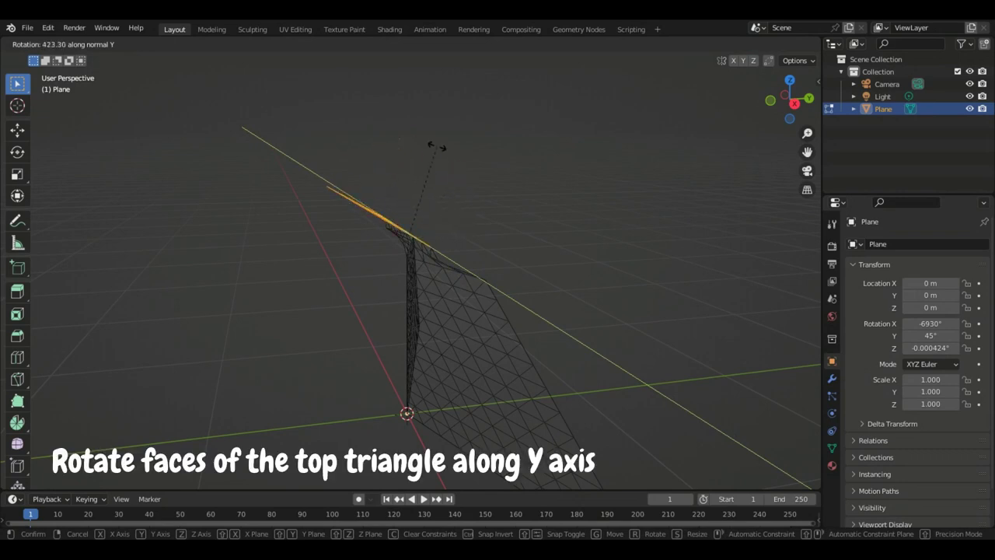
left_click(326, 187)
Select the top triangle's vertices and apply an option from the vertex menu
middle_click_drag(355, 224, 338, 285)
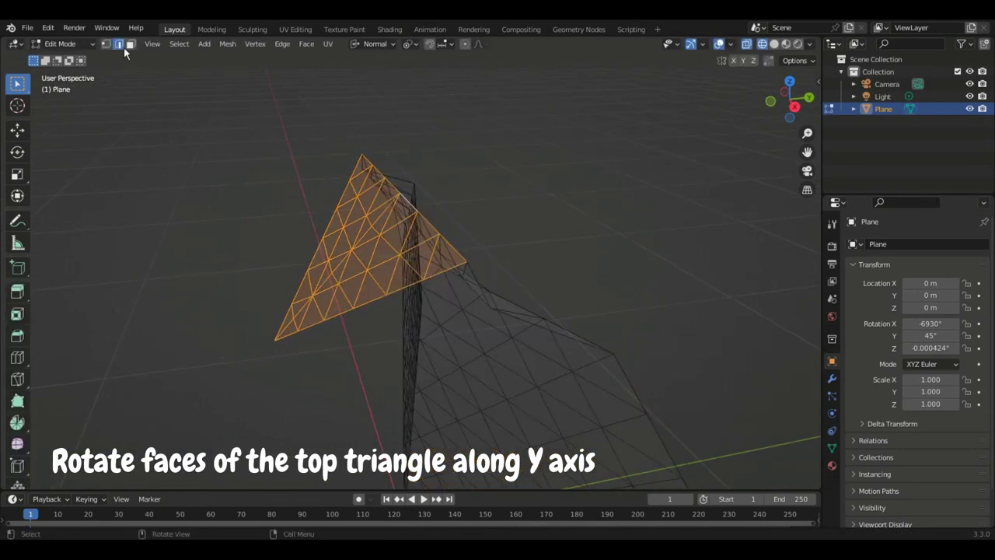
left_click(330, 281)
left_click_drag(328, 277, 322, 233)
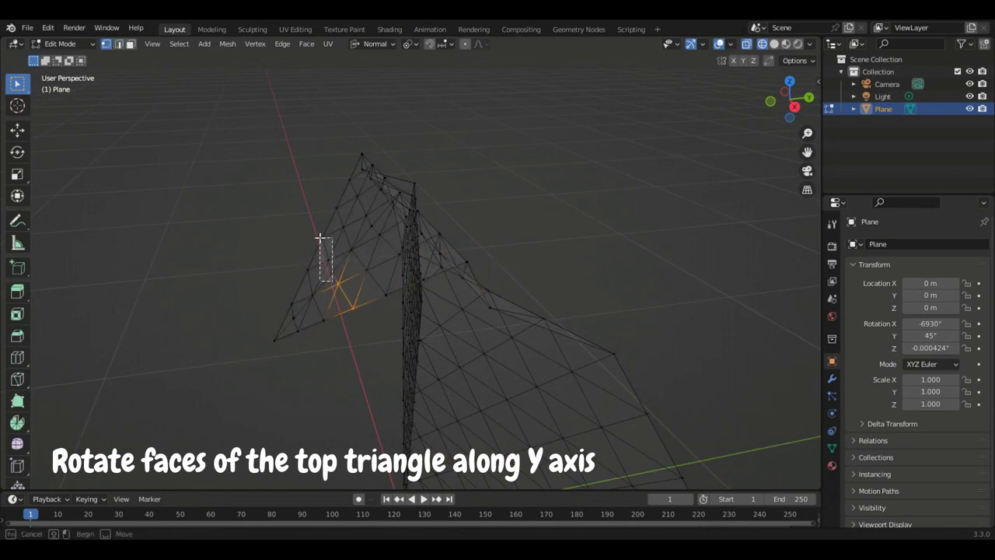
right_click(335, 255)
mouse_move(295, 224)
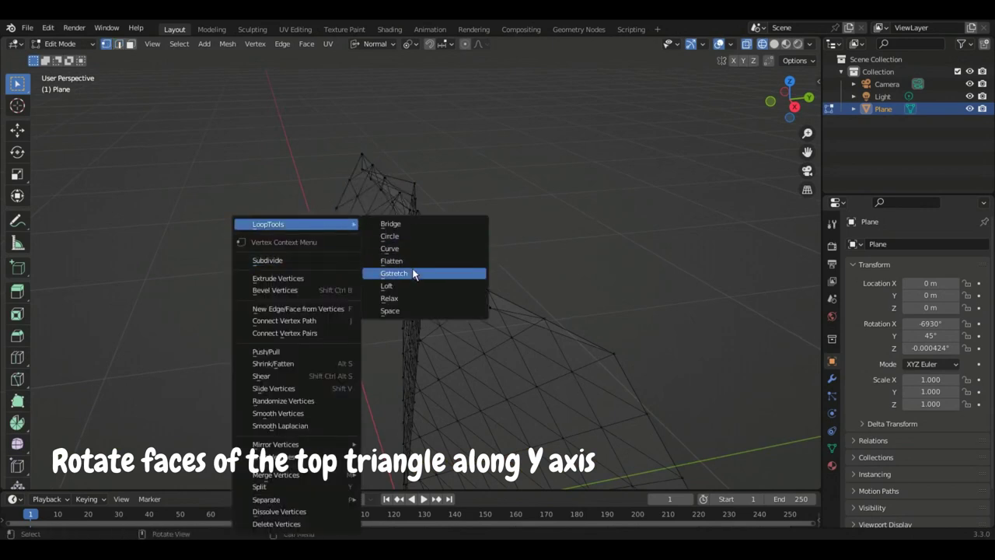
left_click(413, 273)
Fold the inner triangle's faces around normal Y and return to Object Mode
left_click_drag(336, 348, 269, 269)
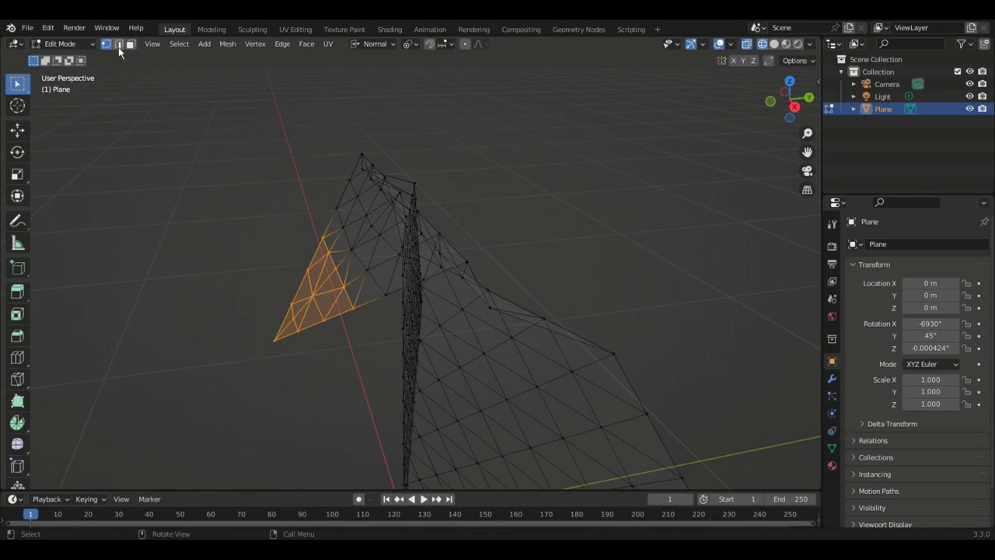
key("r")
key("y")
key("y")
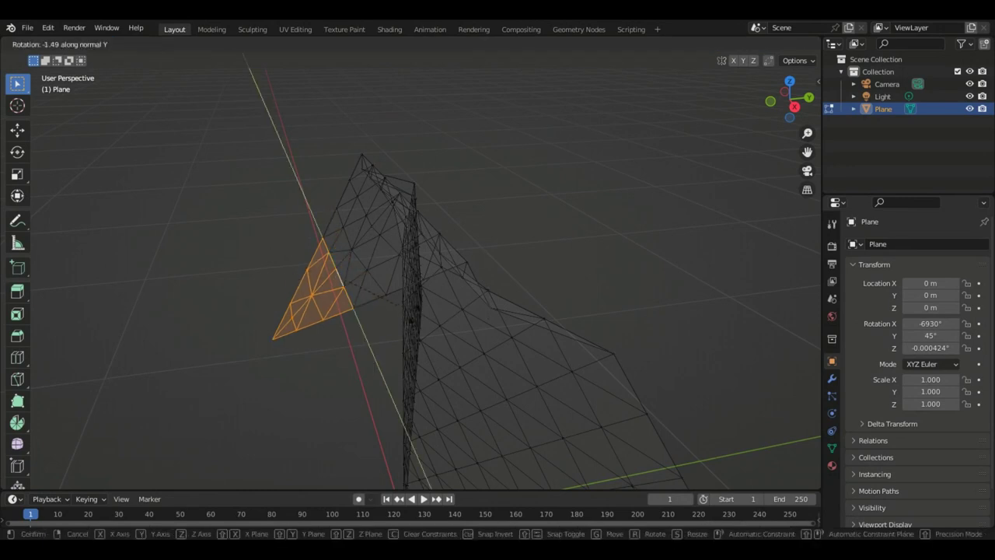
left_click(342, 319)
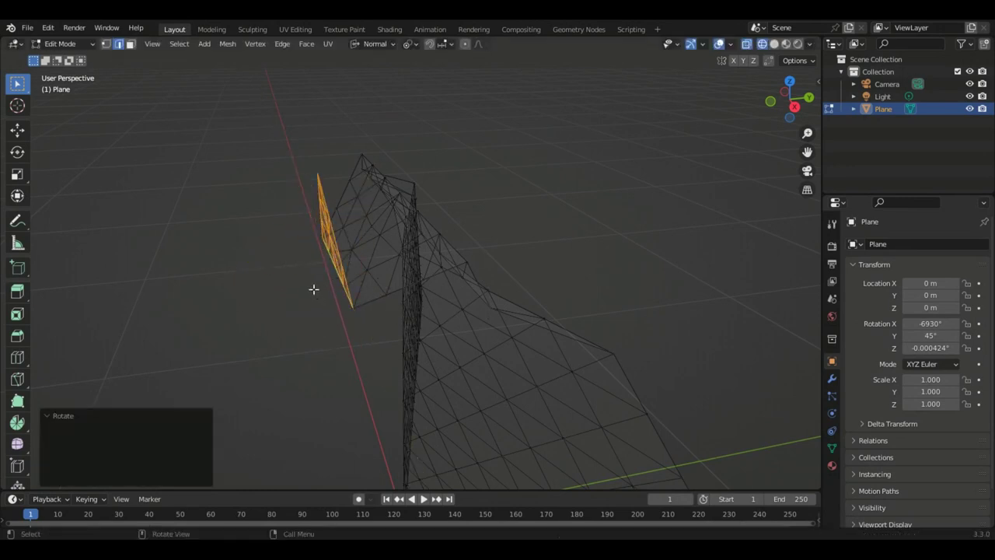
mouse_move(313, 289)
middle_mouse_down()
mouse_move(555, 327)
mouse_move(565, 377)
middle_mouse_up()
key("Tab")
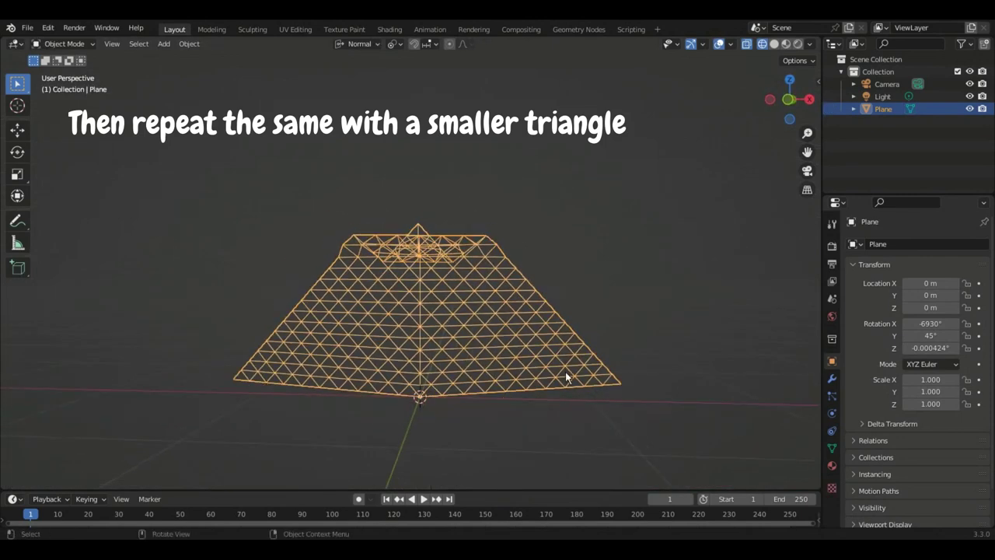
With Global orientation, flip the whole mesh 180° around Y
key("r")
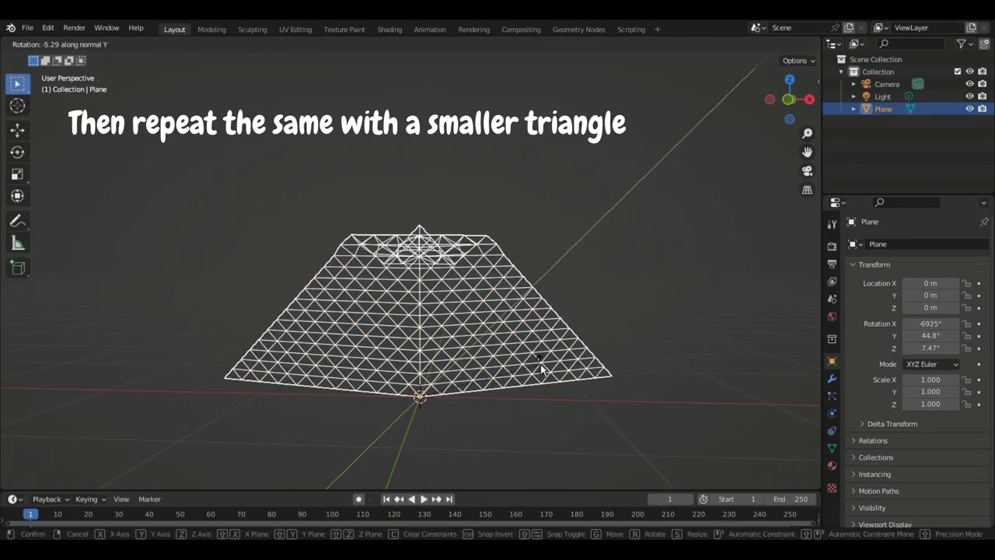
key("Escape")
left_click(359, 44)
left_click(346, 81)
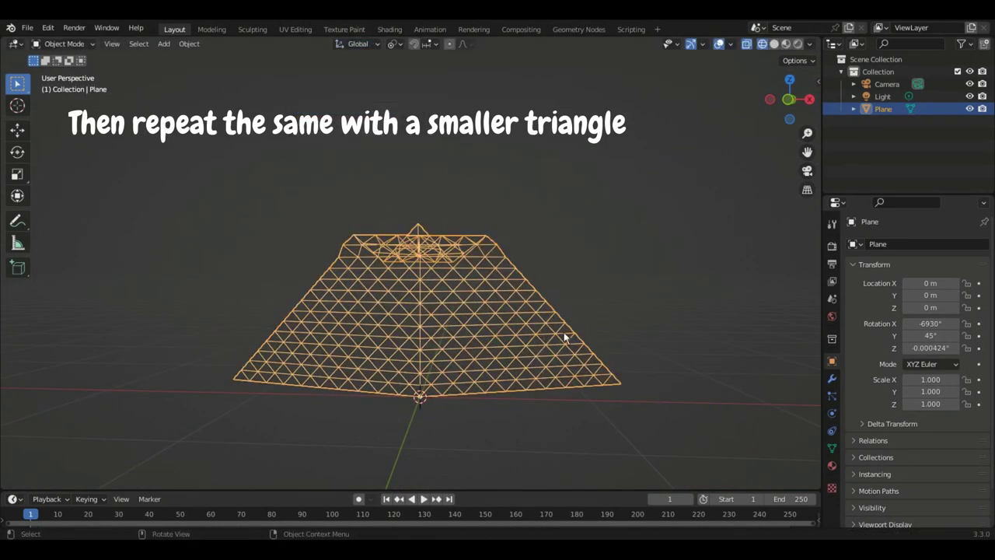
type("ry180")
key("Return")
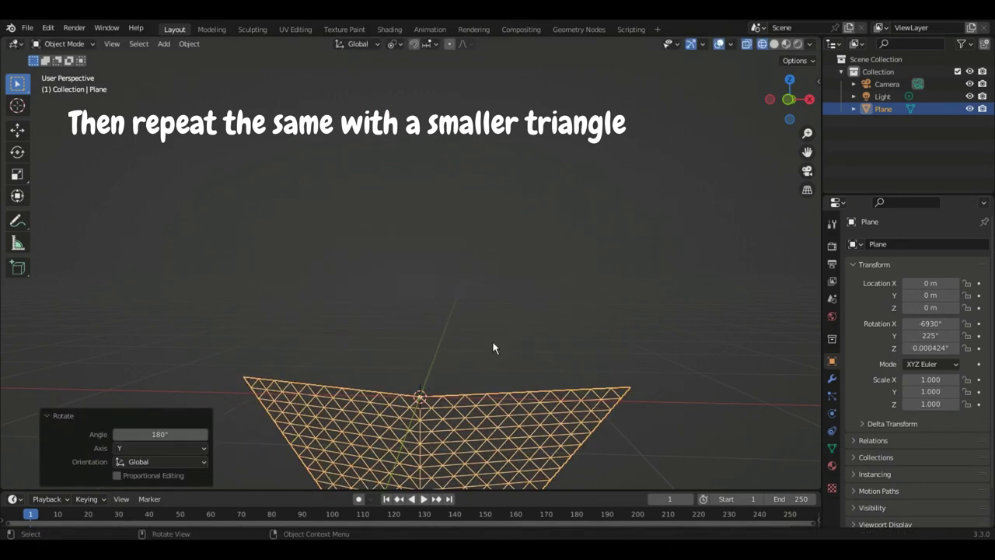
Raise the mesh to 1.4015 m on Z and reopen it in Edit Mode
key("g")
key("z")
left_click(518, 183)
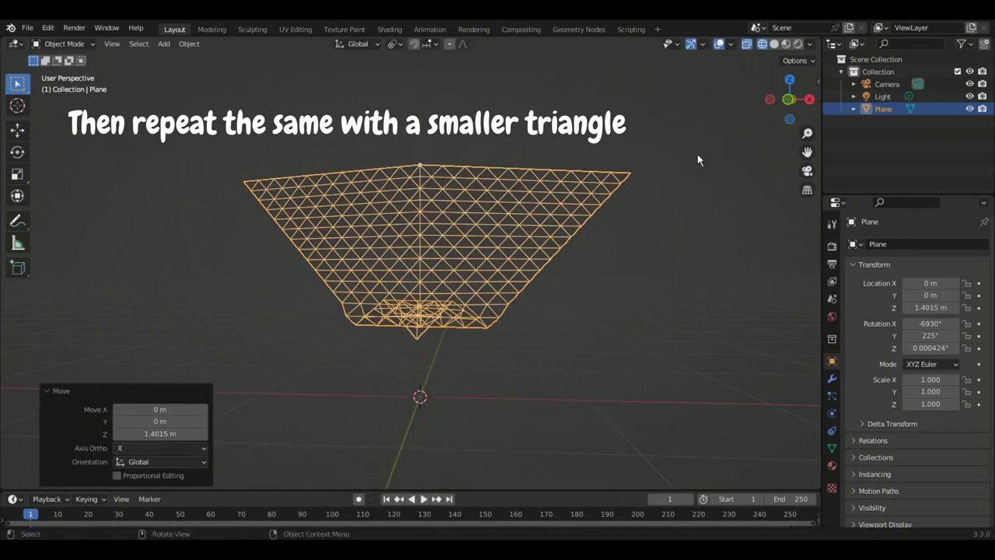
scroll(696, 159, "up", 2)
key("Tab")
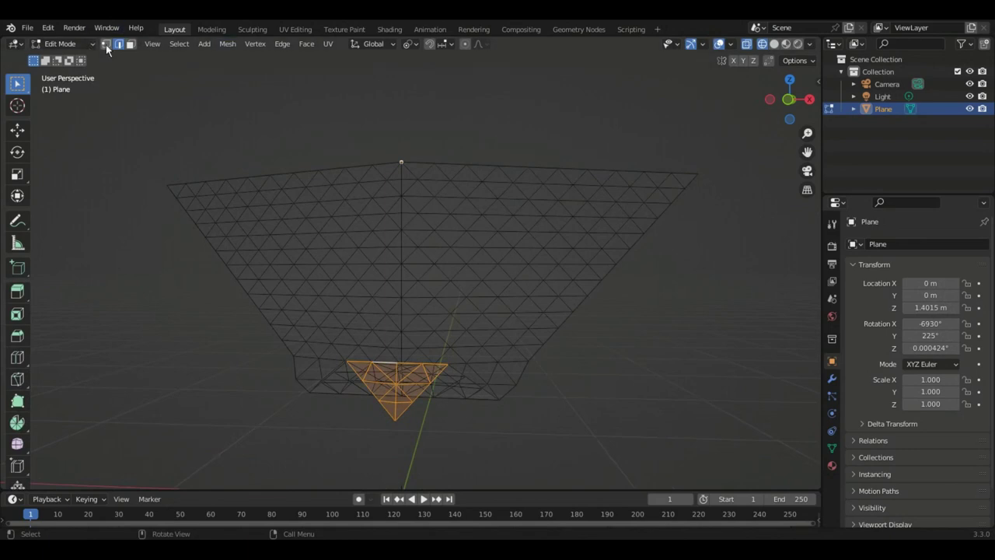
Box-select the right-hand corner triangle and set the transform orientation to Normal
left_click_drag(533, 187, 498, 137)
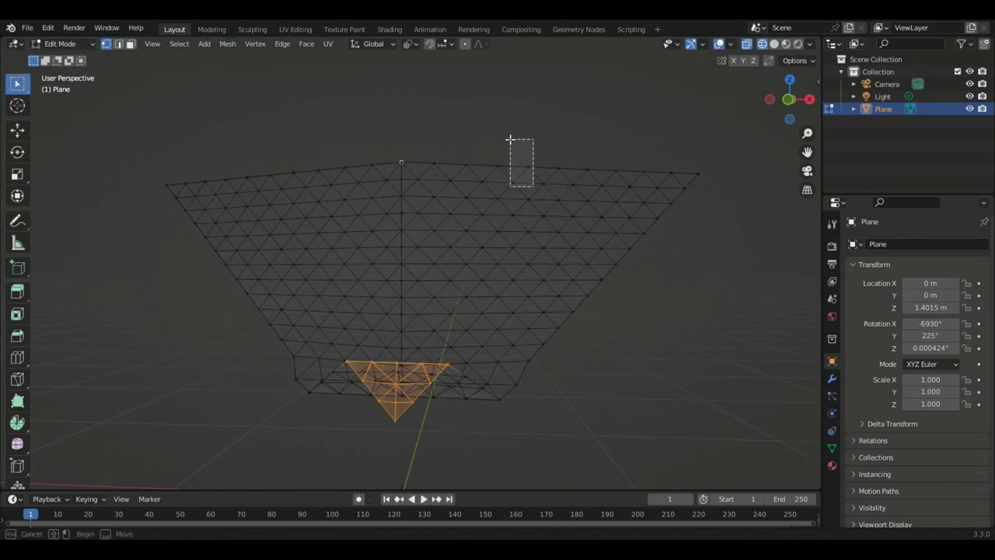
left_click_drag(713, 294, 579, 171, "shift")
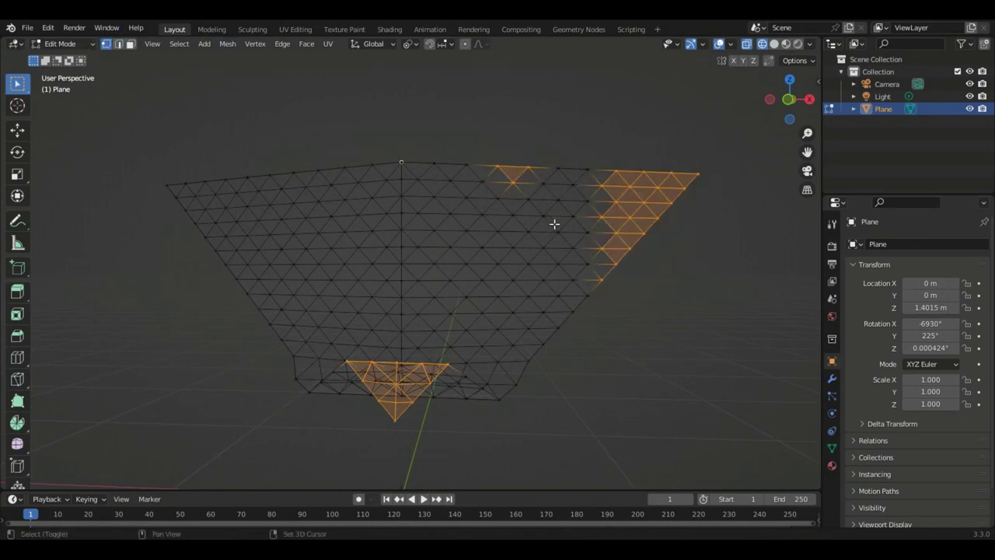
left_click_drag(560, 229, 504, 162, "shift")
left_click_drag(602, 278, 568, 124, "shift")
left_click_drag(599, 223, 545, 134, "shift")
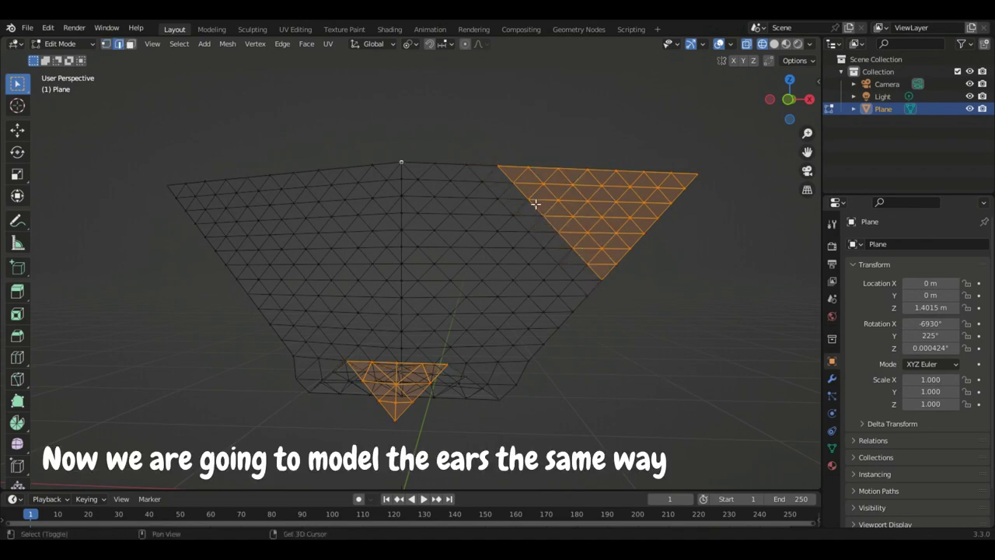
left_click(372, 44)
left_click(342, 108)
left_click(408, 45)
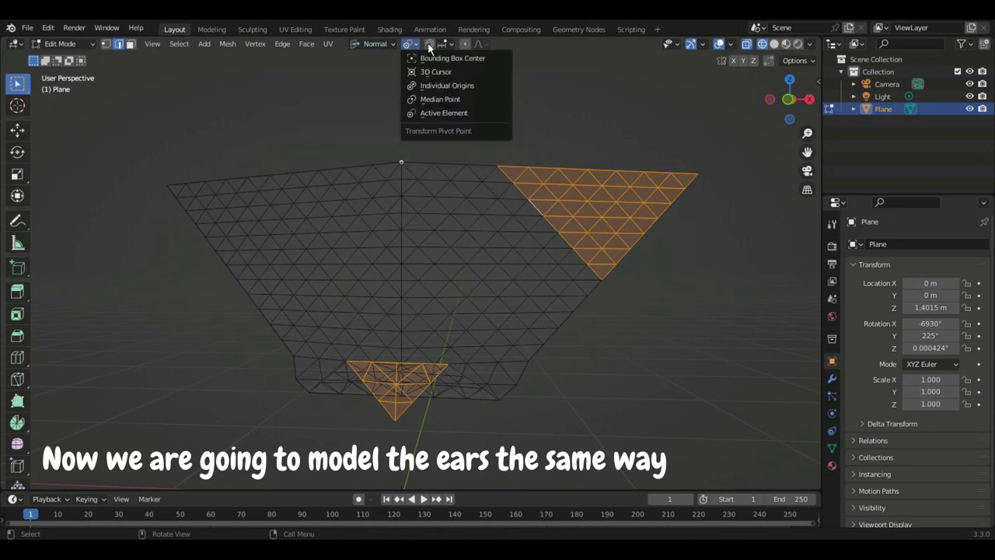
Drop the small bottom triangle from the selection, then fold the right triangle about normal Y to 30.8°
key("g")
key("z")
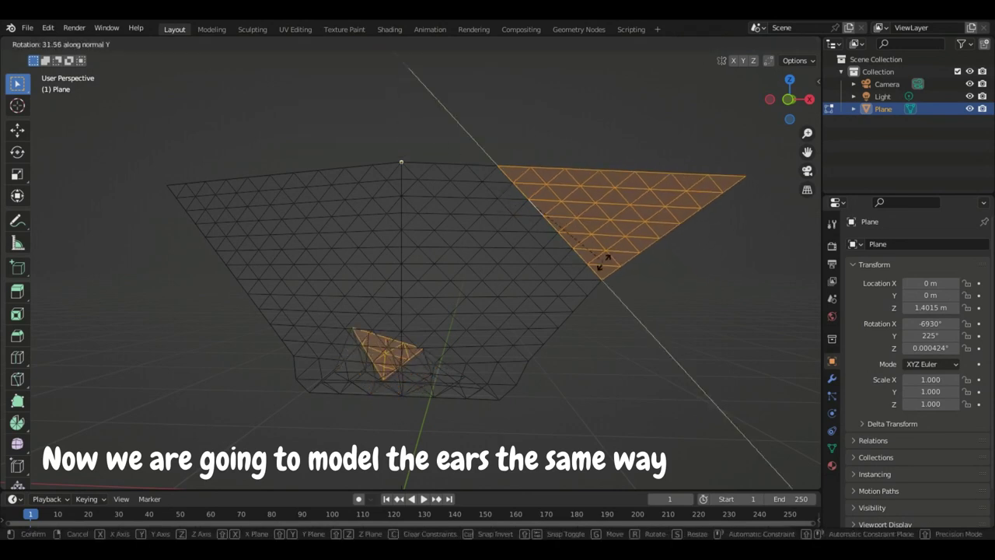
key("Escape")
left_click_drag(476, 429, 315, 290)
key("r")
key("y")
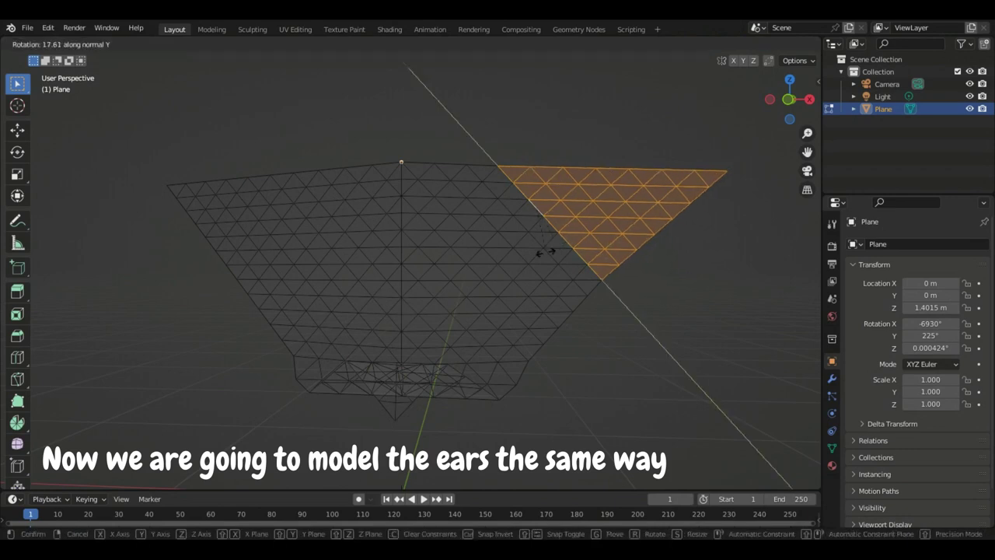
left_click(111, 222)
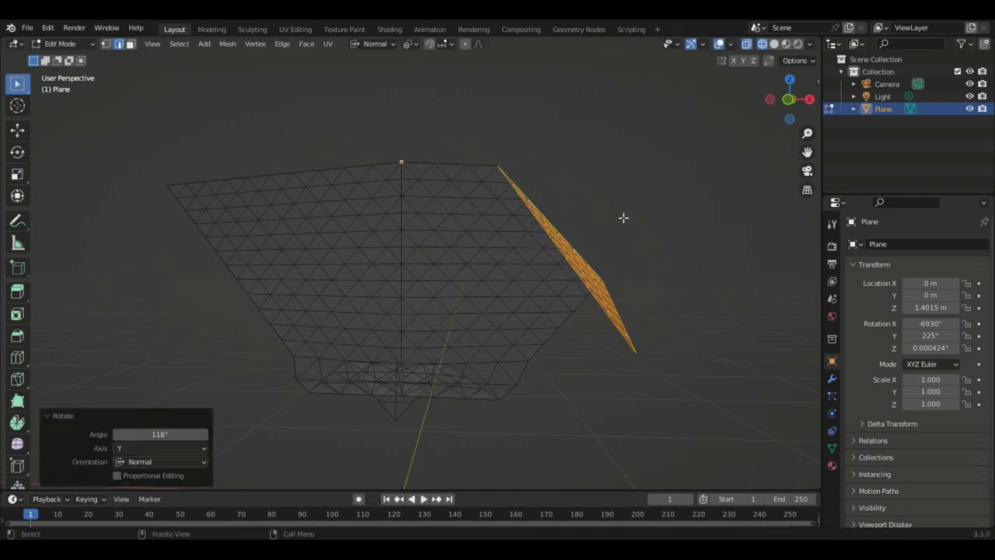
key("r")
key("y")
left_click(585, 243)
middle_click_drag(318, 260, 301, 211)
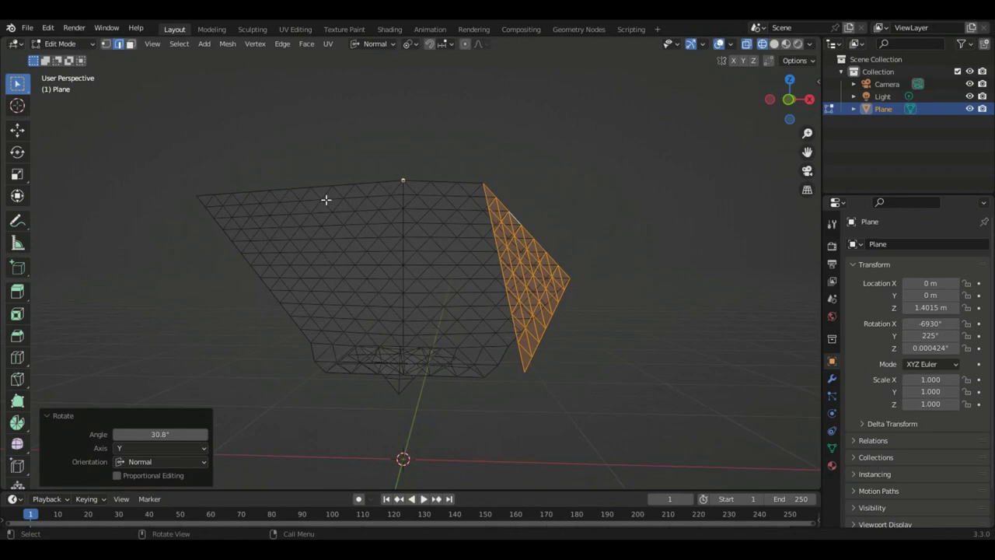
left_click(106, 44)
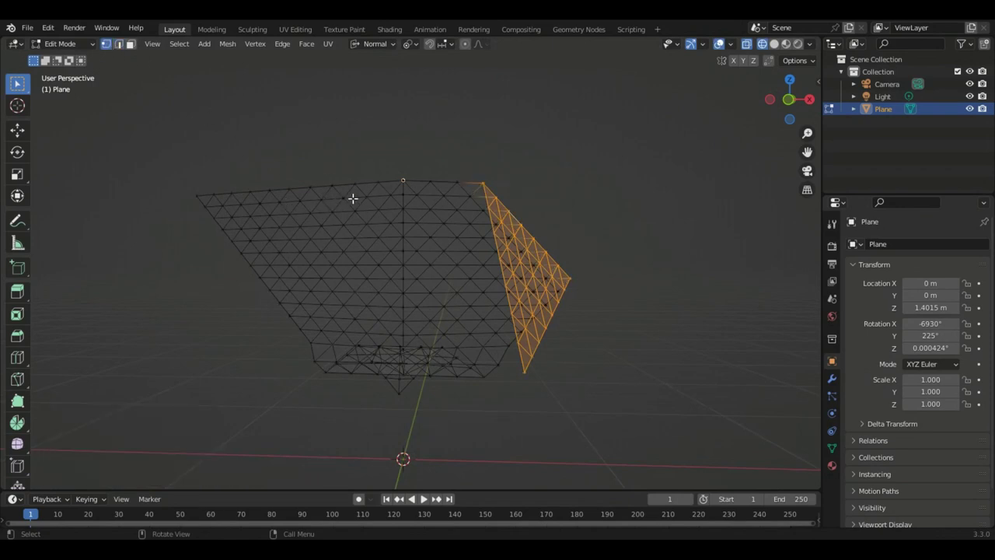
Select the upper-left corner triangle, excluding the already folded right ear
left_click_drag(355, 199, 194, 151, "shift")
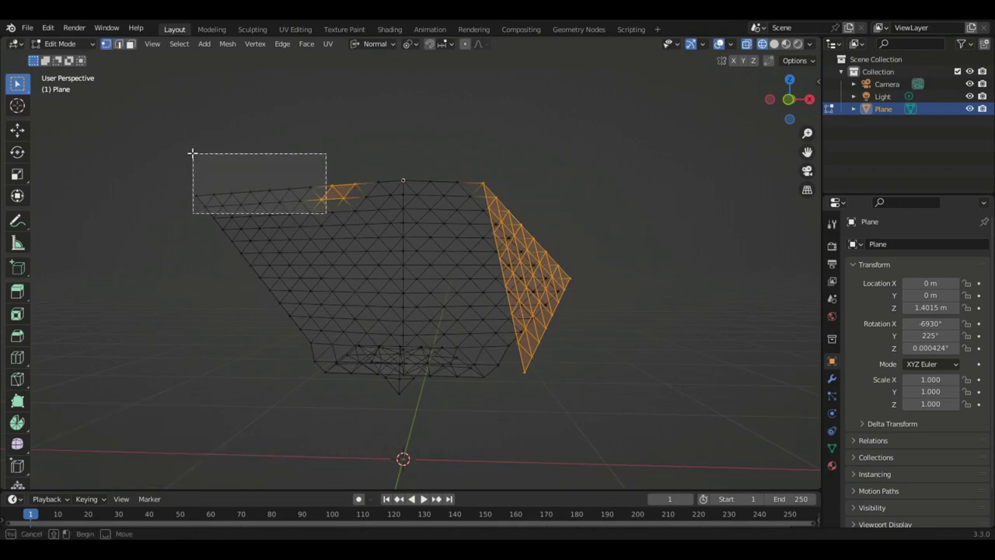
left_click_drag(266, 280, 299, 246, "shift")
left_click_drag(312, 286, 264, 204, "shift")
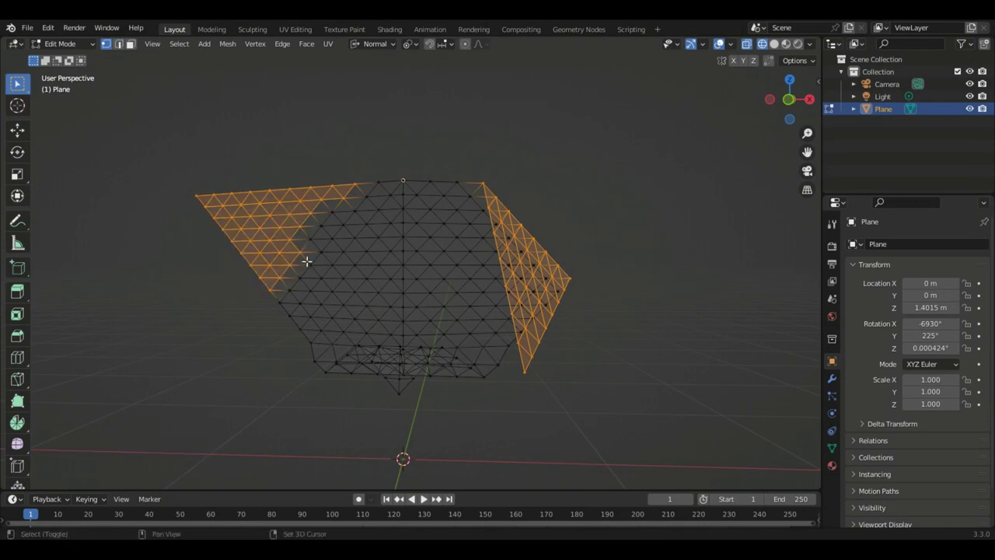
left_click_drag(343, 223, 301, 174, "shift")
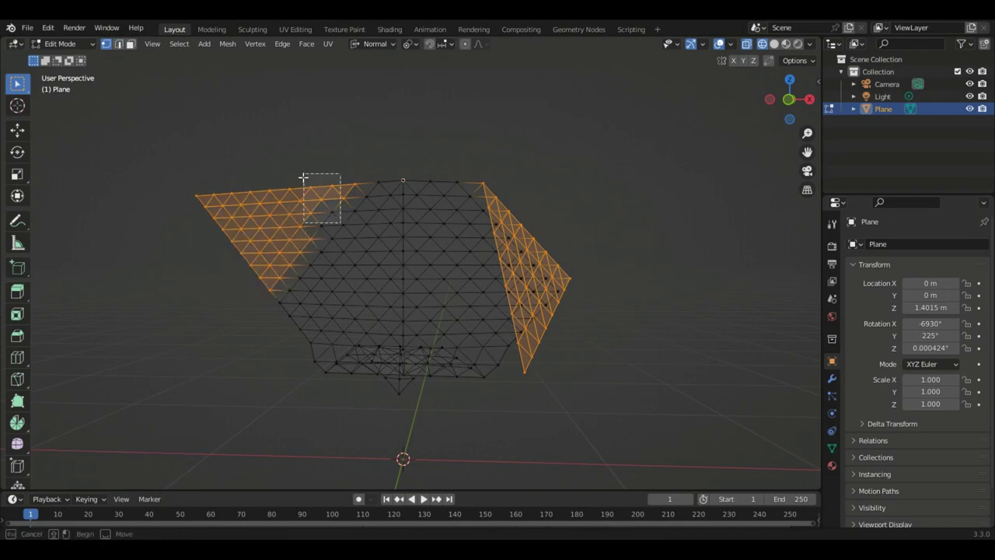
left_click(120, 44)
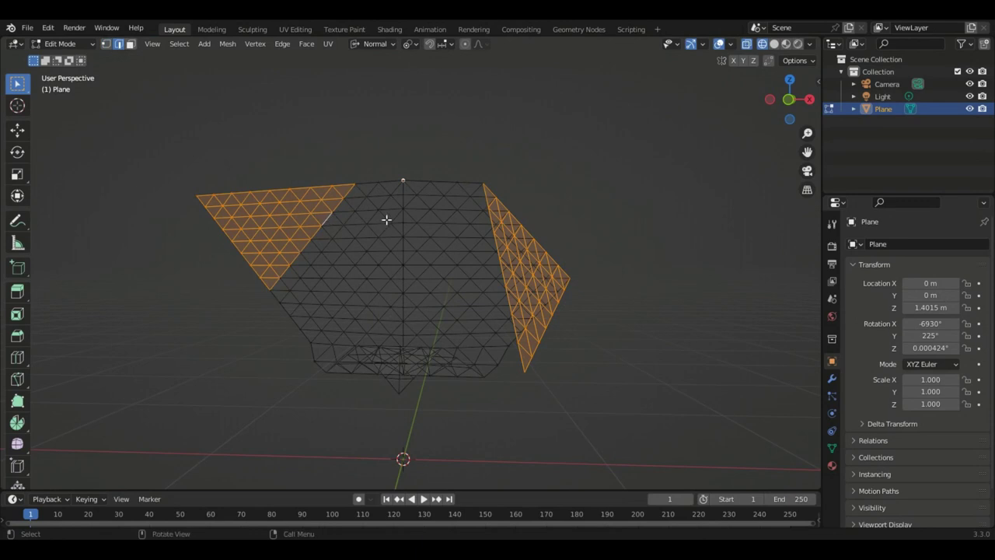
middle_click_drag(386, 220, 415, 240)
key("r")
key("Escape")
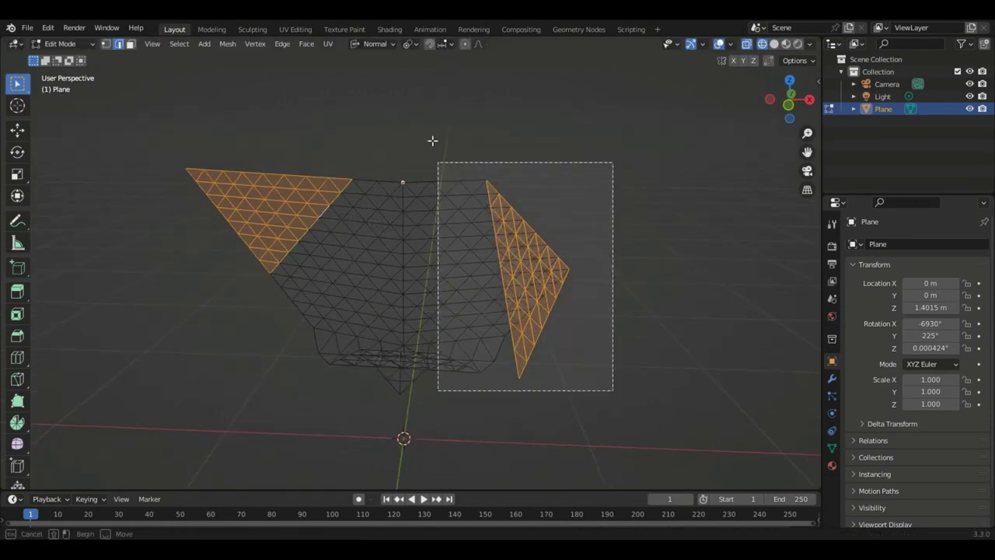
left_click_drag(433, 140, 434, 141, "ctrl")
Fold the left triangle -152° about normal Y, then tilt it a further -15.5°
key("r")
key("y")
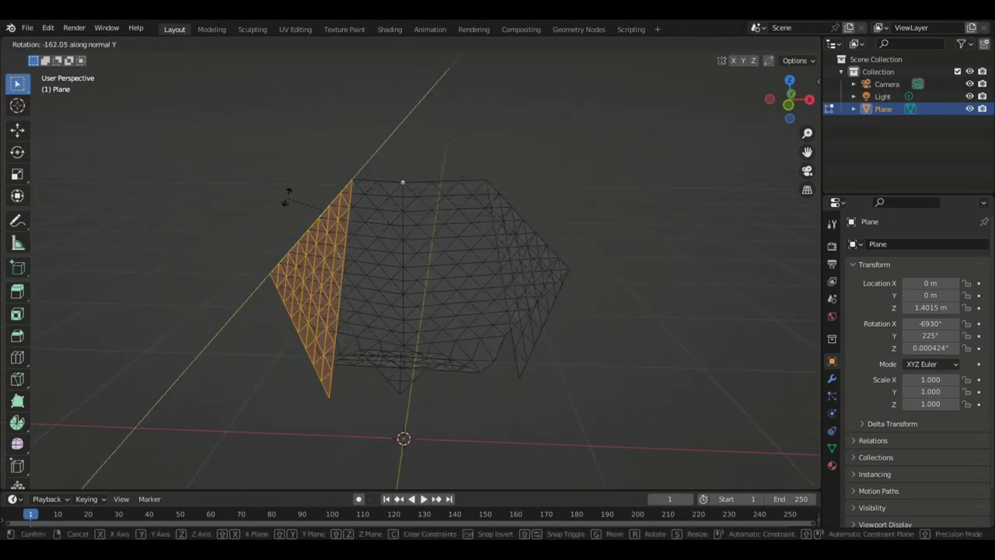
left_click(294, 193)
middle_click_drag(376, 217, 412, 215)
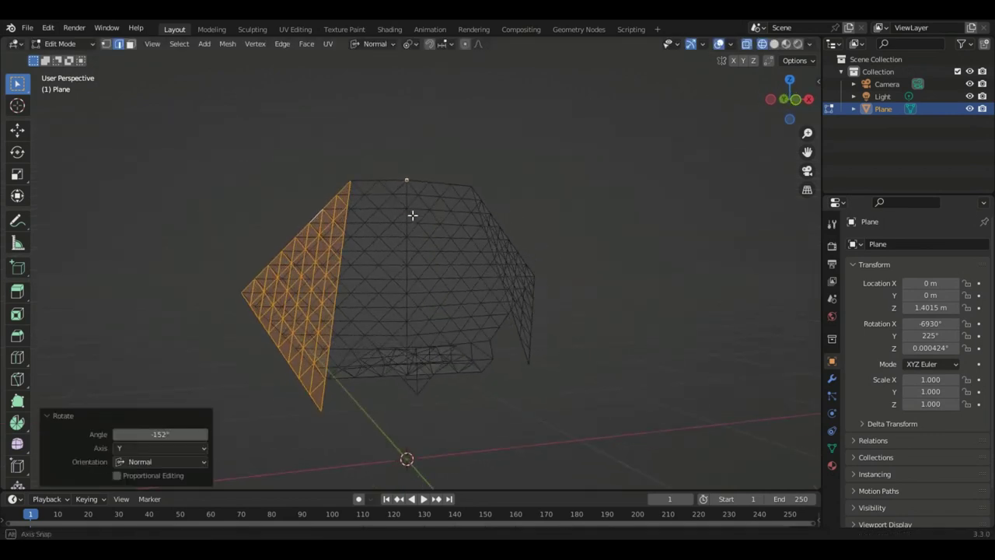
key("r")
key("y")
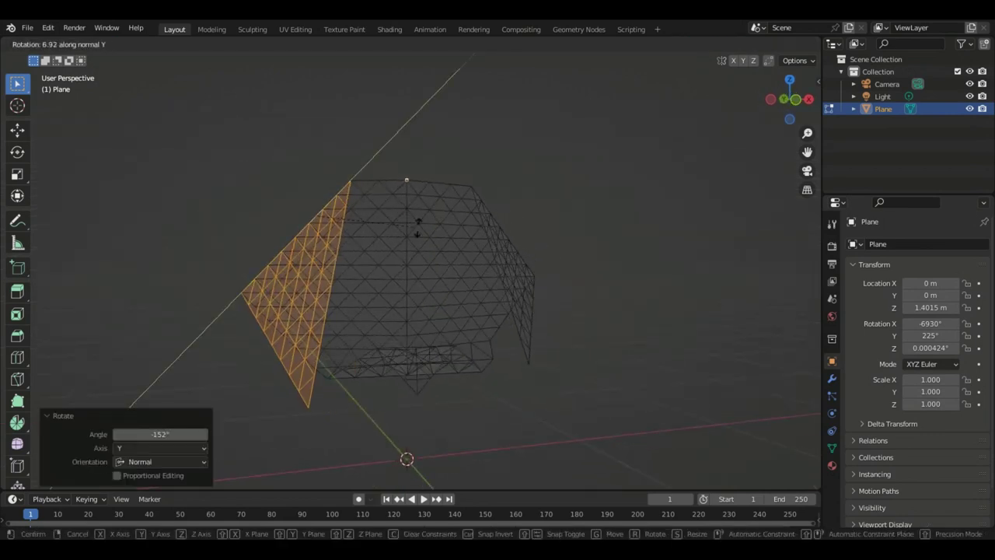
left_click(483, 261)
From the back view, rotate the side flap flat along the top edge about normal Y
left_click(795, 99)
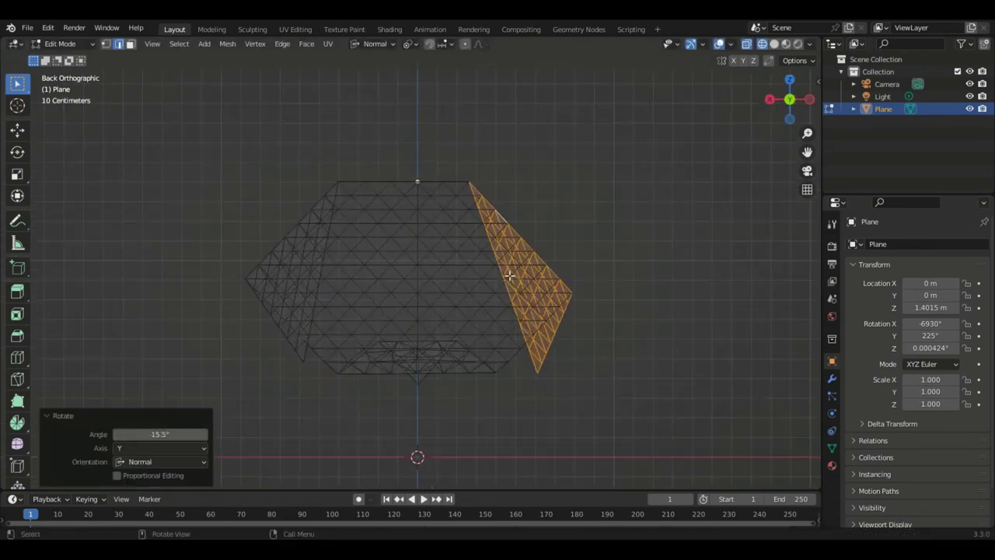
key("r")
key("y")
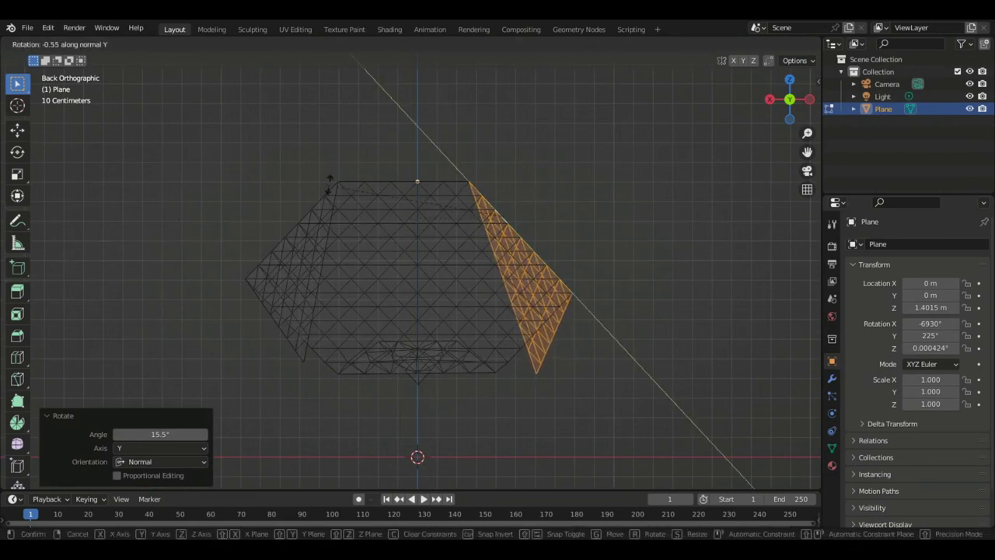
left_click(412, 167)
key("ctrl+z")
key("ctrl+z")
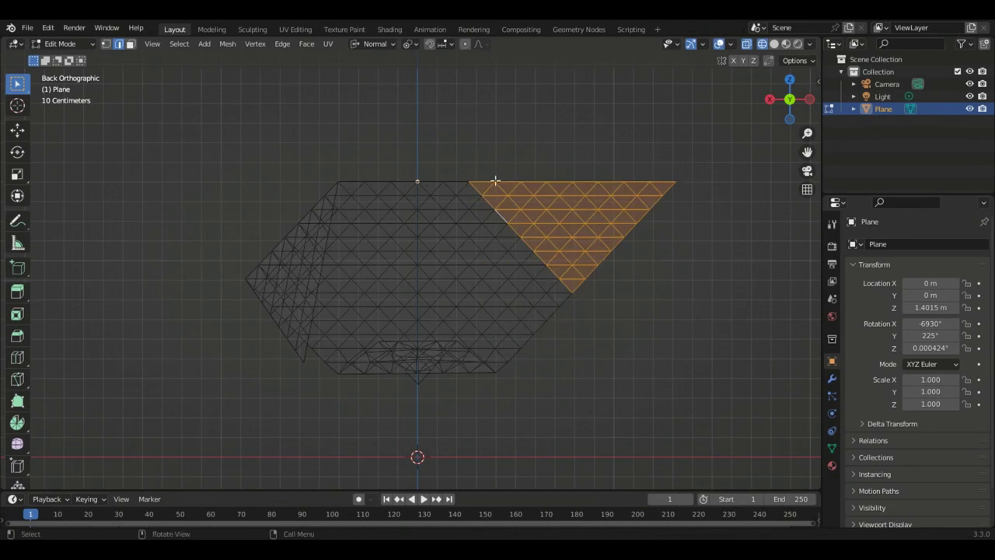
In vertex mode, deselect the inner vertices of the flap
left_click(108, 45)
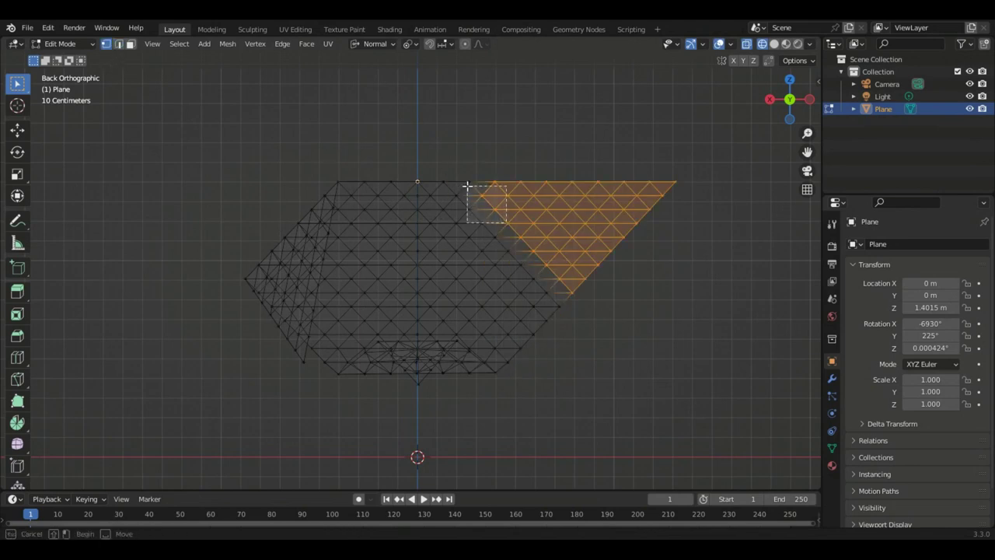
left_click(489, 224, "ctrl")
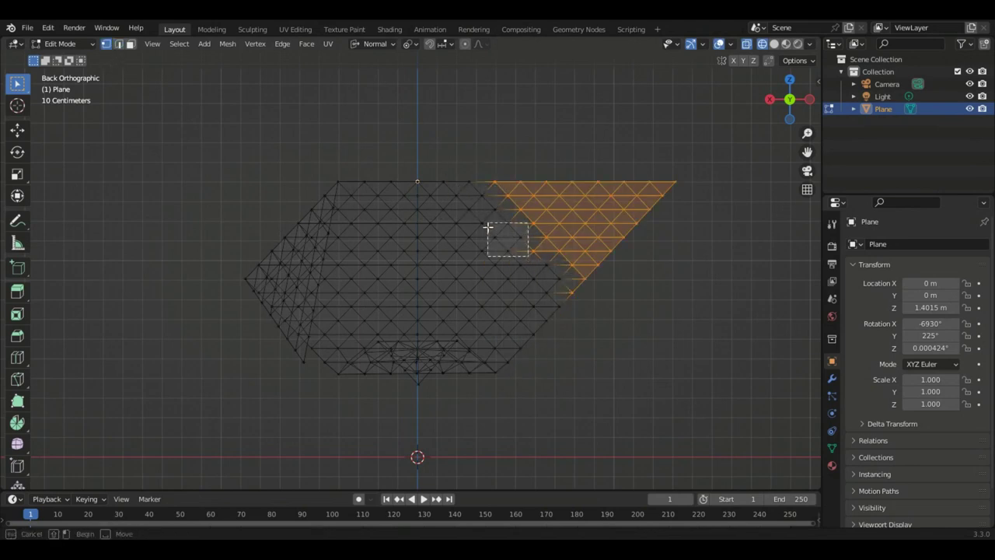
key("ctrl+z")
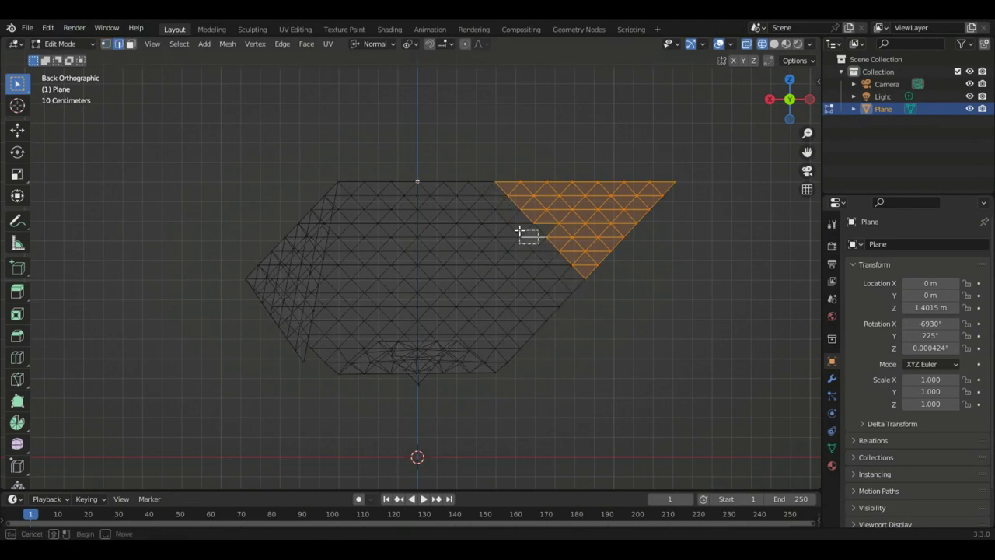
key("Escape")
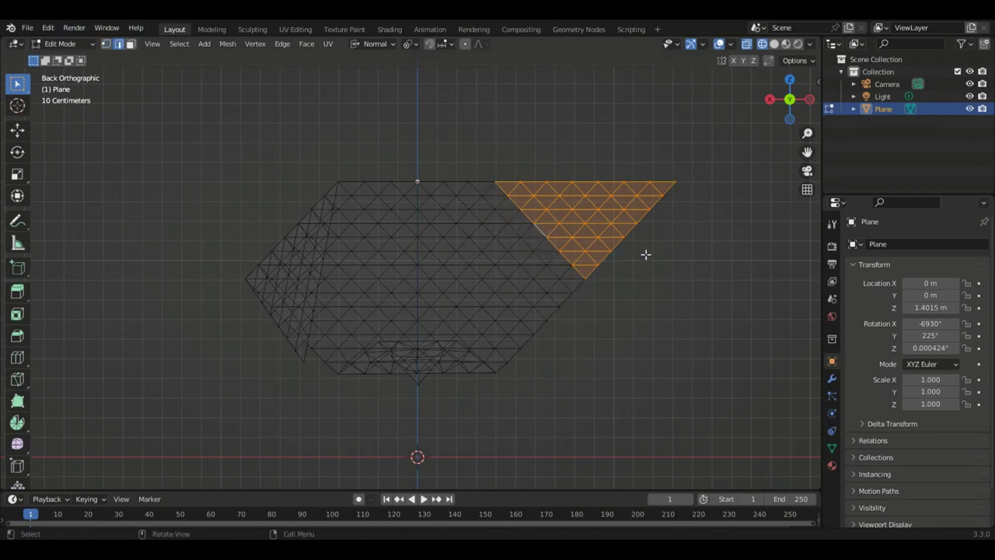
Fold the smaller flap triangle 107° about normal Y, readjust it to about 96°, and return to Object Mode
middle_click_drag(645, 254, 626, 284)
key("r")
key("y")
left_click(560, 165)
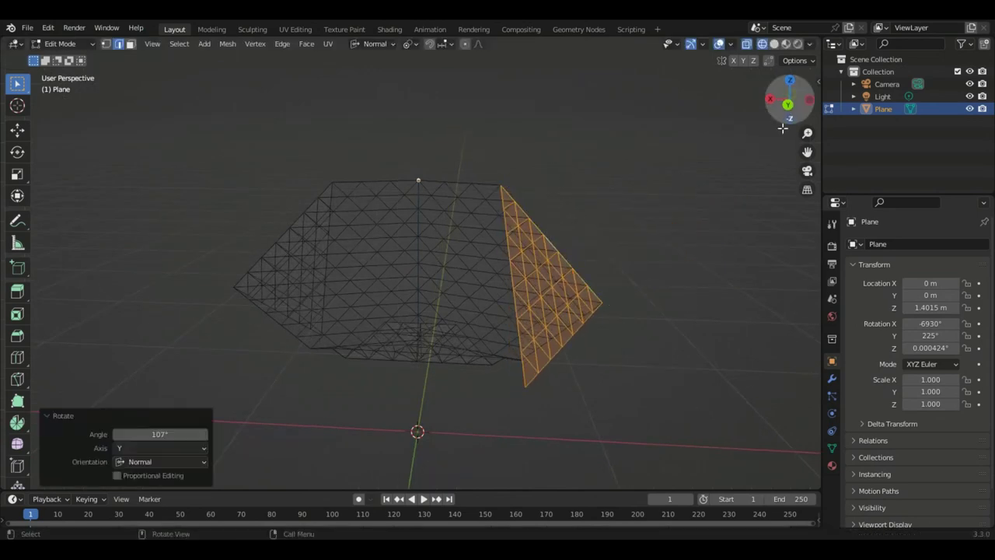
left_click(789, 106)
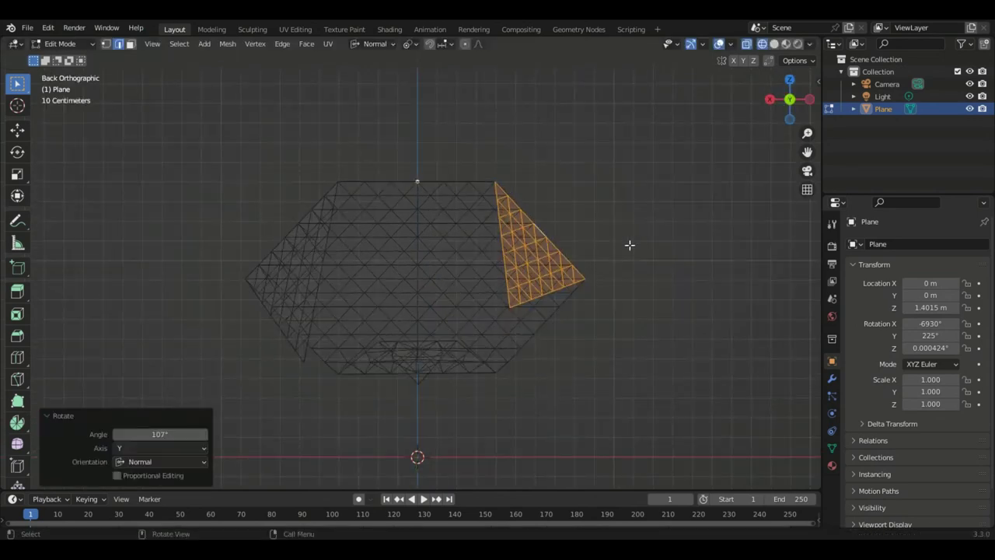
key("r")
key("y")
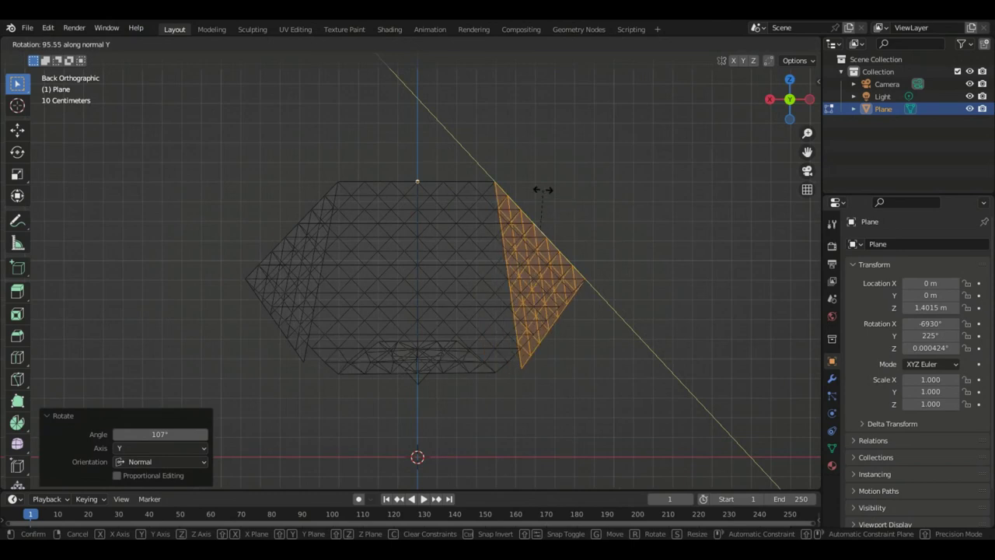
left_click(519, 225)
key("Tab")
middle_click_drag(526, 252, 275, 282)
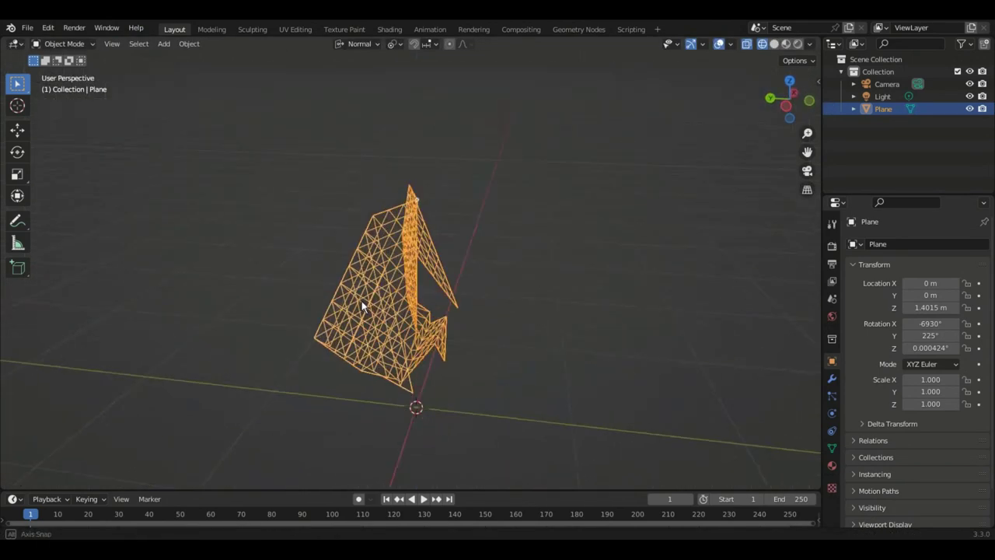
left_click(774, 45)
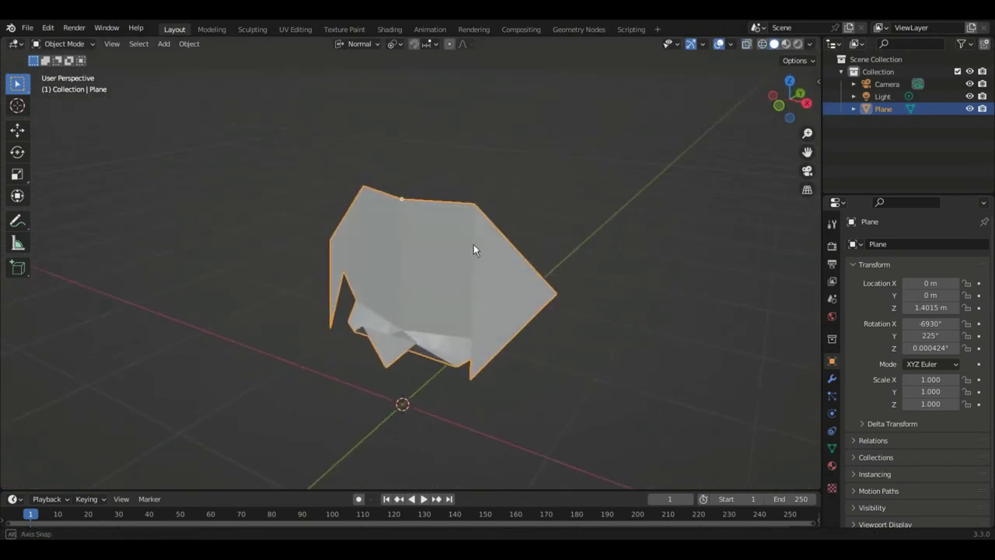
mouse_move(473, 244)
middle_mouse_down()
mouse_move(421, 244)
mouse_move(556, 217)
mouse_move(529, 216)
middle_mouse_up()
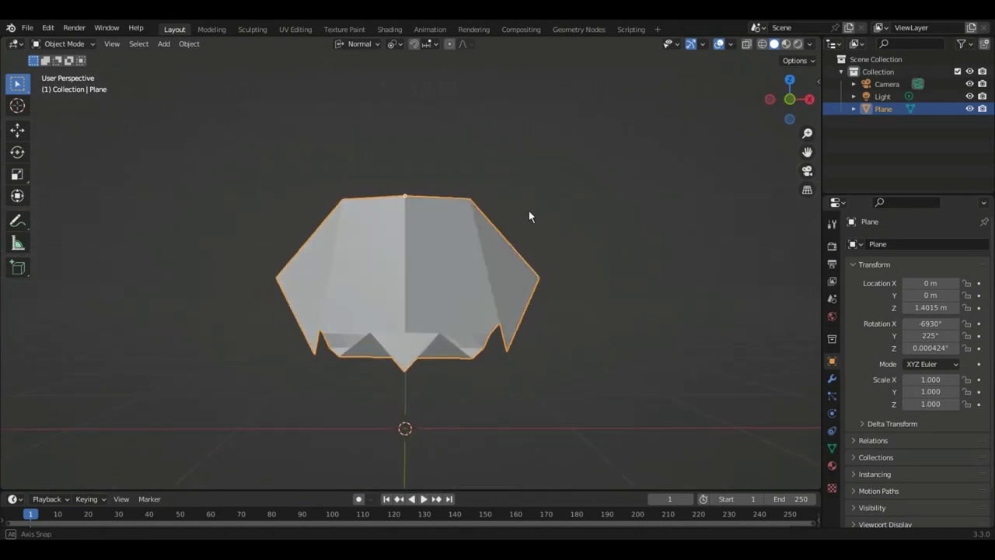
left_click(789, 100)
left_click(789, 100)
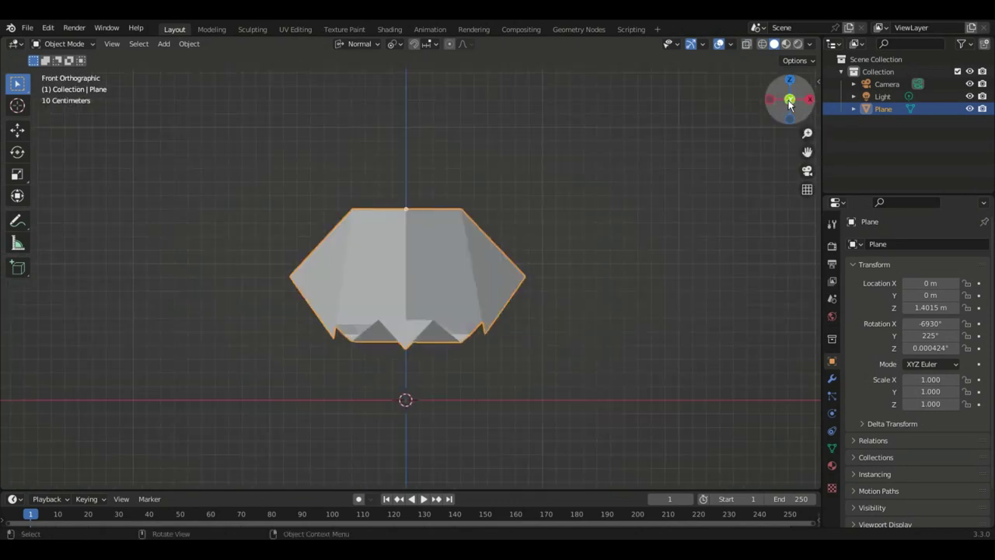
left_click(763, 45)
scroll(448, 265, "up", 4)
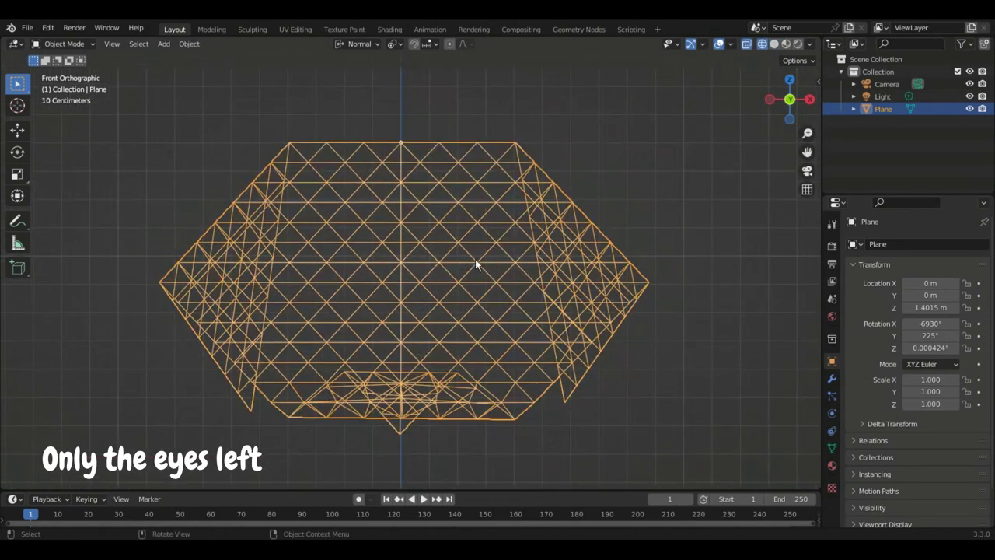
In Edit Mode, make the right-eye vertex cluster a LoopTools circle and scale it to about 0.68
key("Tab")
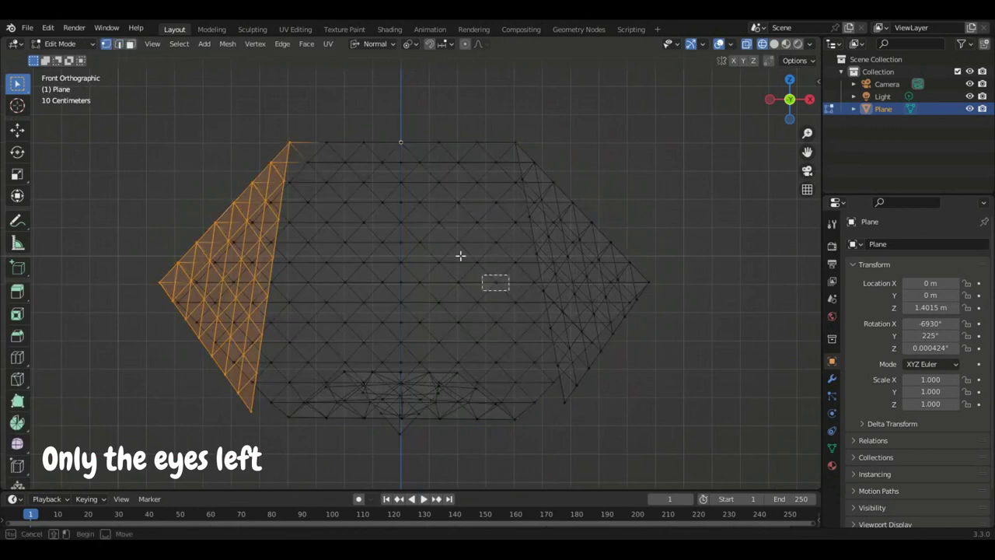
mouse_move(507, 284)
left_mouse_down()
mouse_move(466, 236)
mouse_move(498, 195)
left_mouse_up()
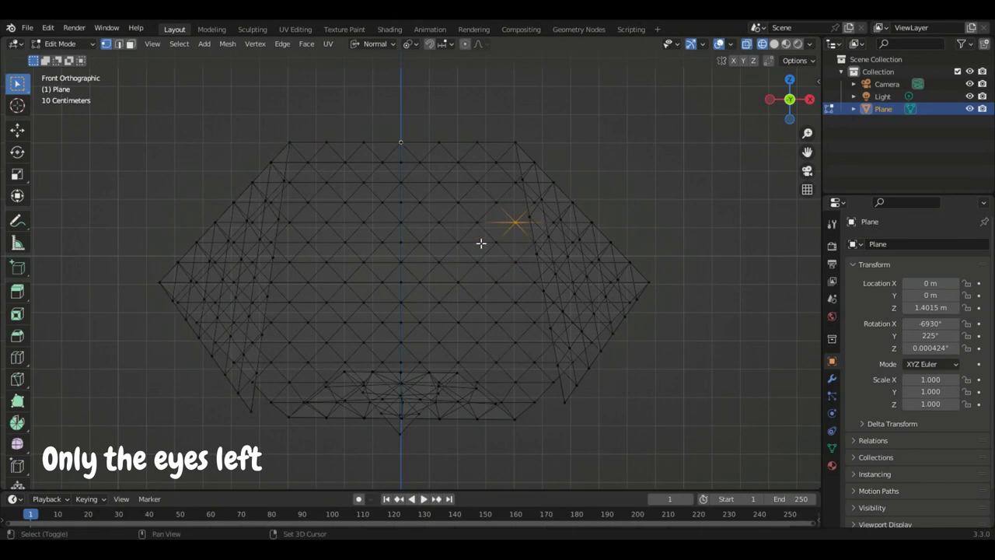
mouse_move(509, 265)
left_mouse_down("shift")
mouse_move(442, 200)
mouse_move(451, 183)
left_mouse_up("shift")
right_click(479, 209)
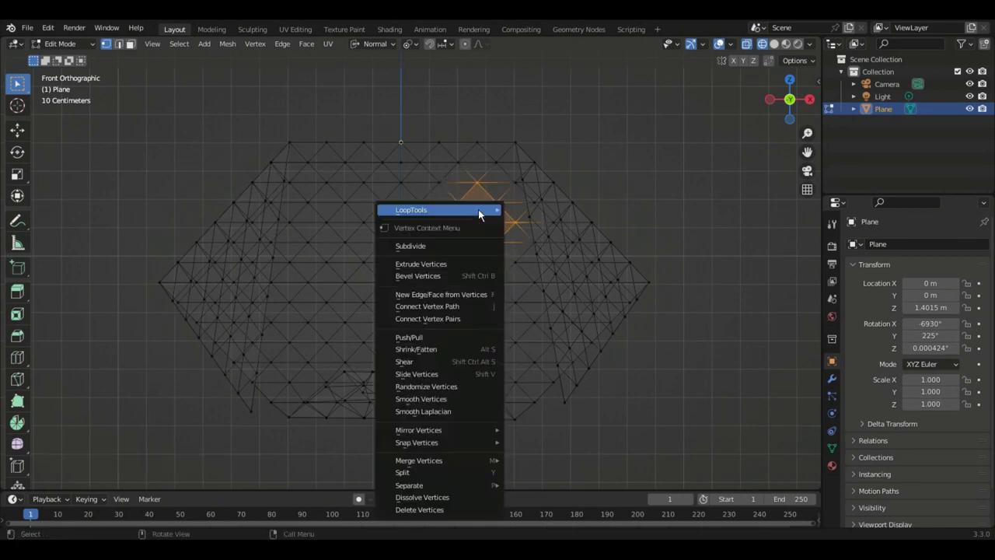
key("Escape")
left_click_drag(470, 238, 449, 223)
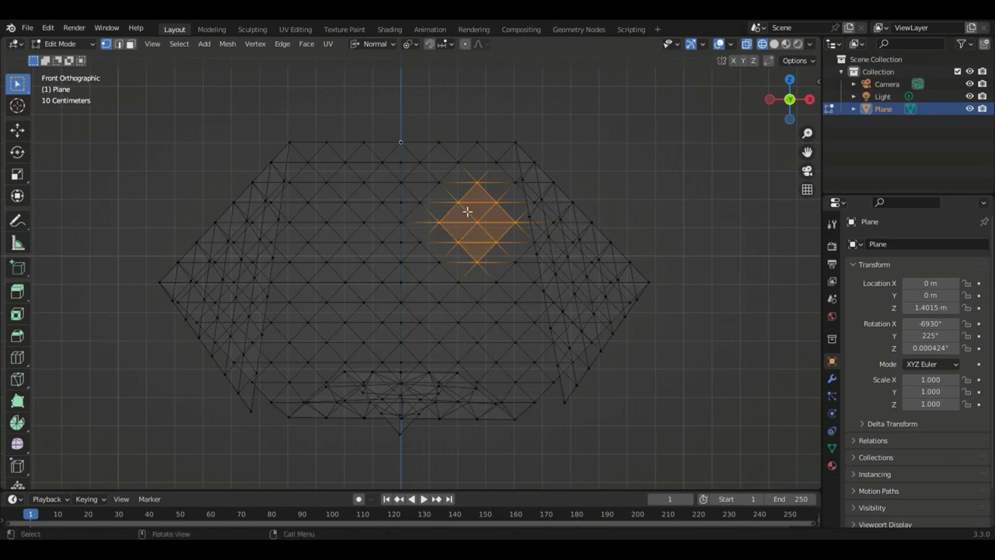
right_click(471, 195)
left_click(536, 208)
key("s")
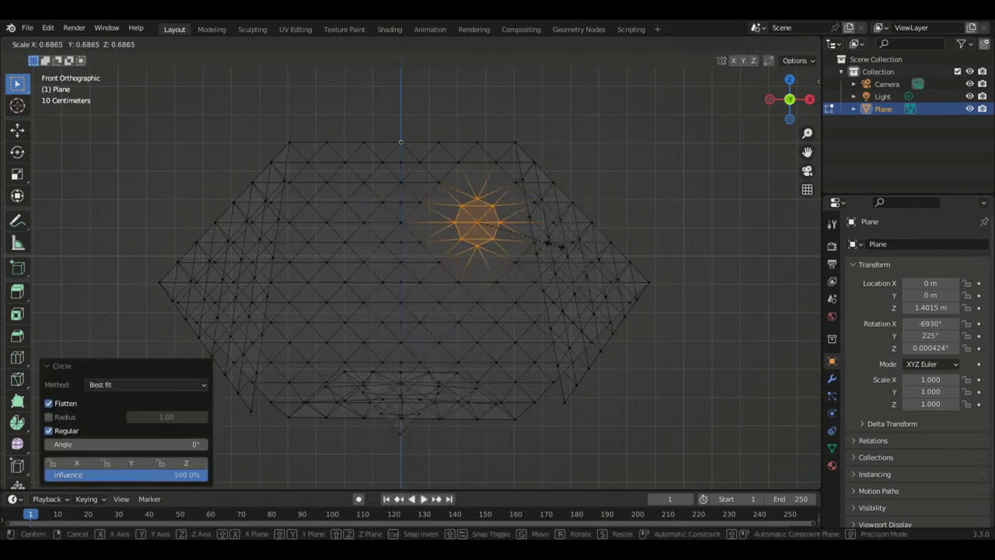
left_click(545, 236)
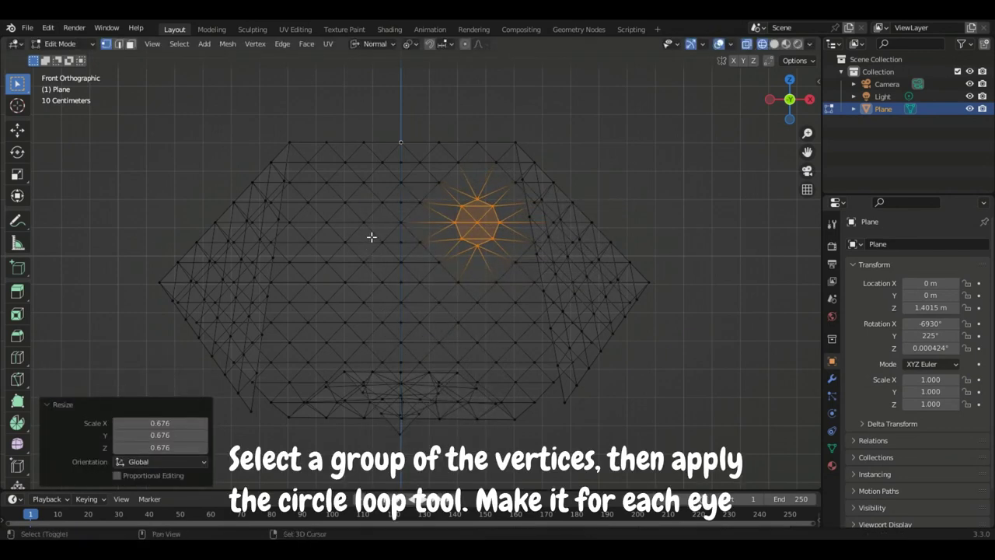
Make the left-eye vertices a circle, scale it to about 0.70, then slightly rescale from the front view
left_click_drag(338, 259, 311, 223)
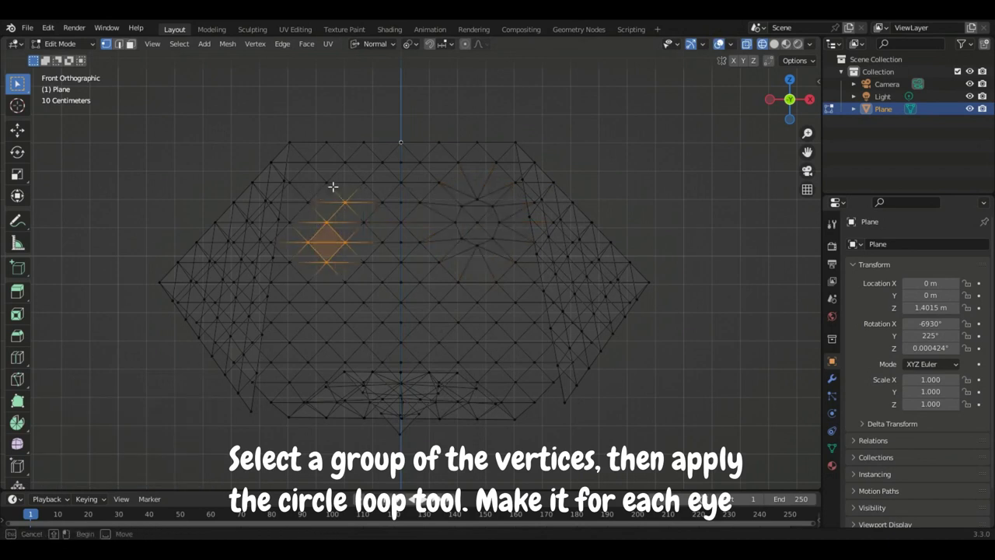
left_click_drag(333, 187, 319, 176)
mouse_move(305, 233)
left_mouse_down()
mouse_move(289, 211)
mouse_move(304, 200)
left_mouse_up()
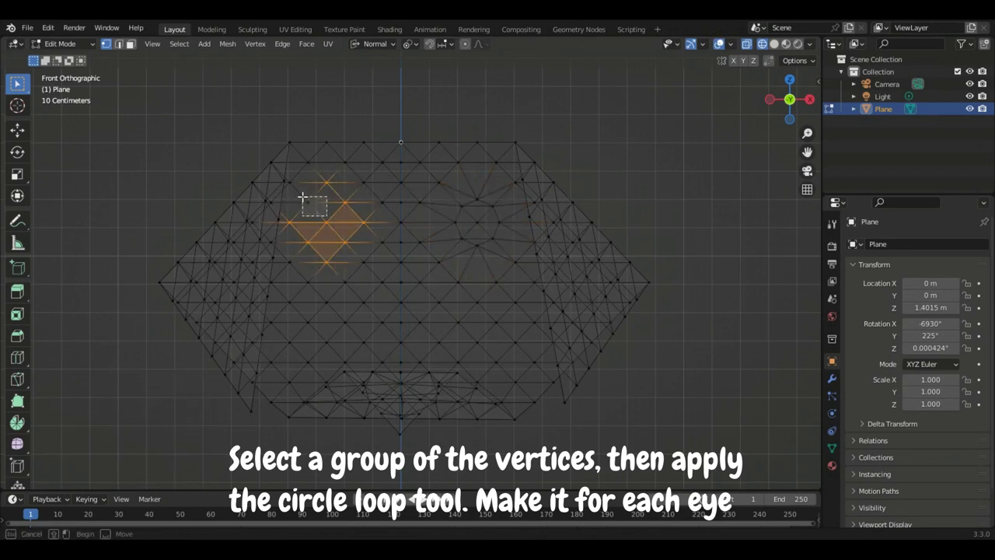
right_click(307, 198)
left_click(365, 208)
key("s")
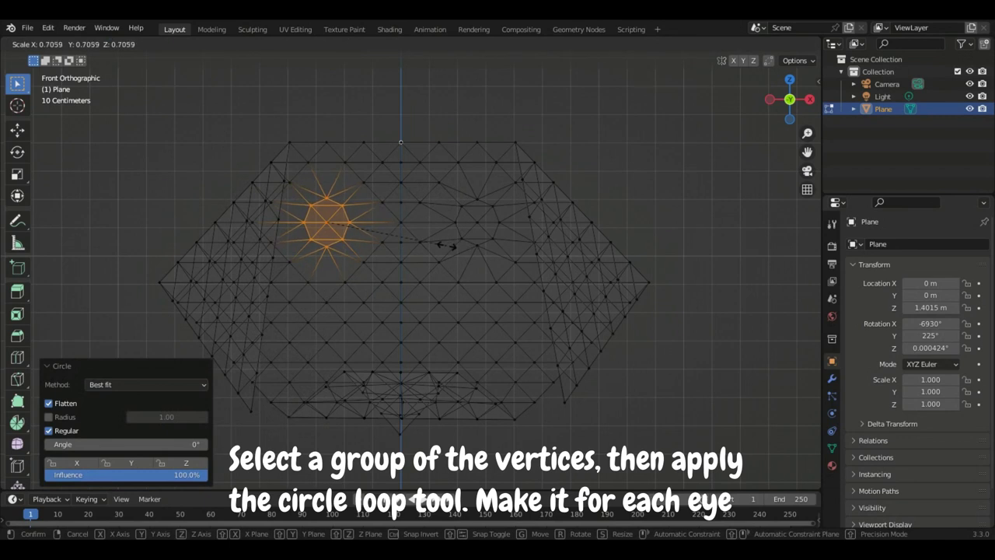
left_click(443, 246)
middle_click_drag(443, 246, 458, 226)
scroll(458, 225, "down", 3)
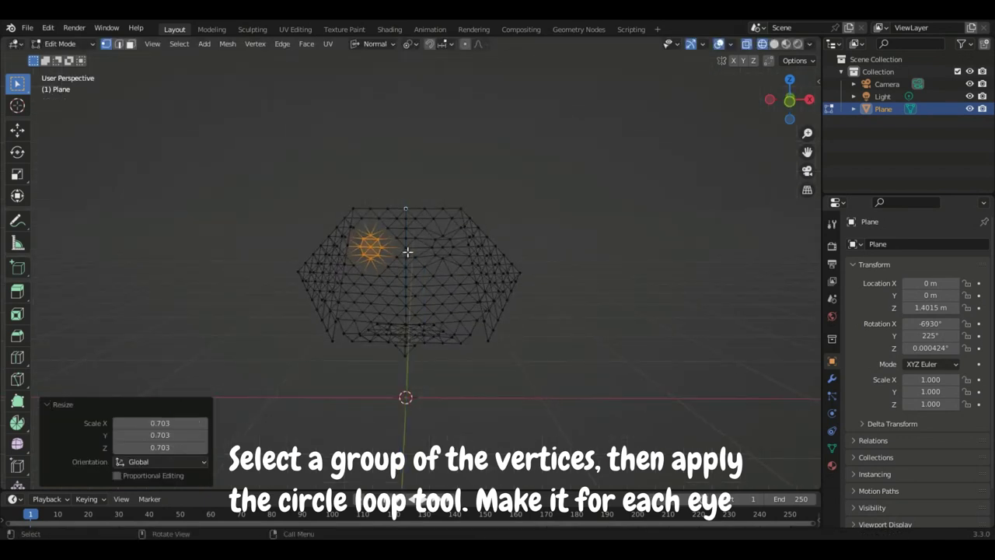
scroll(408, 252, "up", 2)
left_click(790, 101)
key("s")
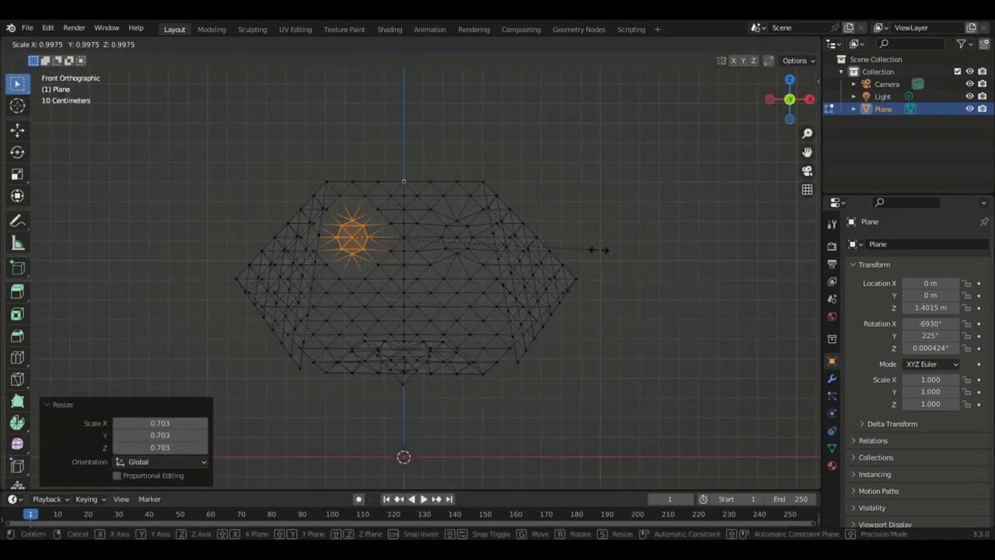
left_click(604, 250)
left_click(831, 469)
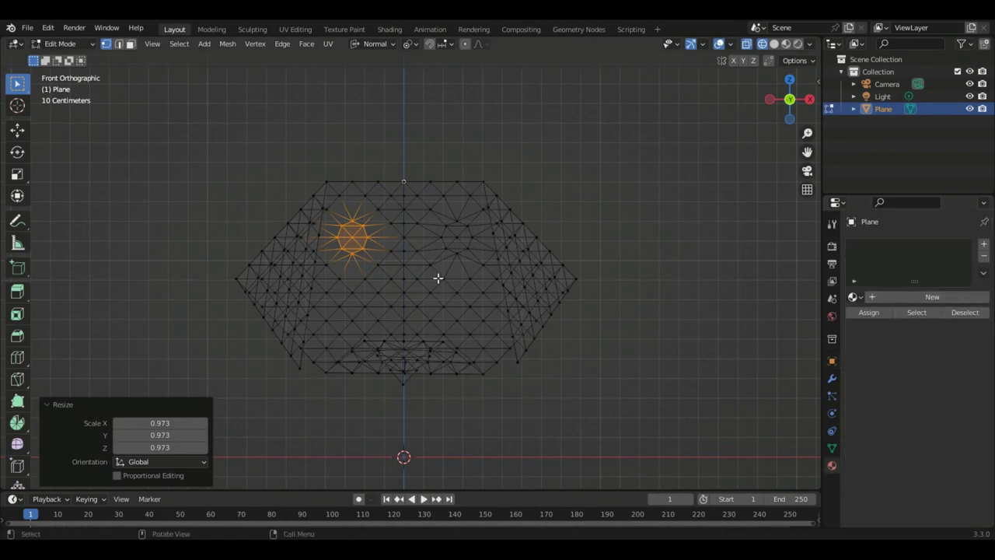
In Object Mode, create a new head material with a yellow base colour
key("Tab")
left_click(893, 296)
left_click(942, 429)
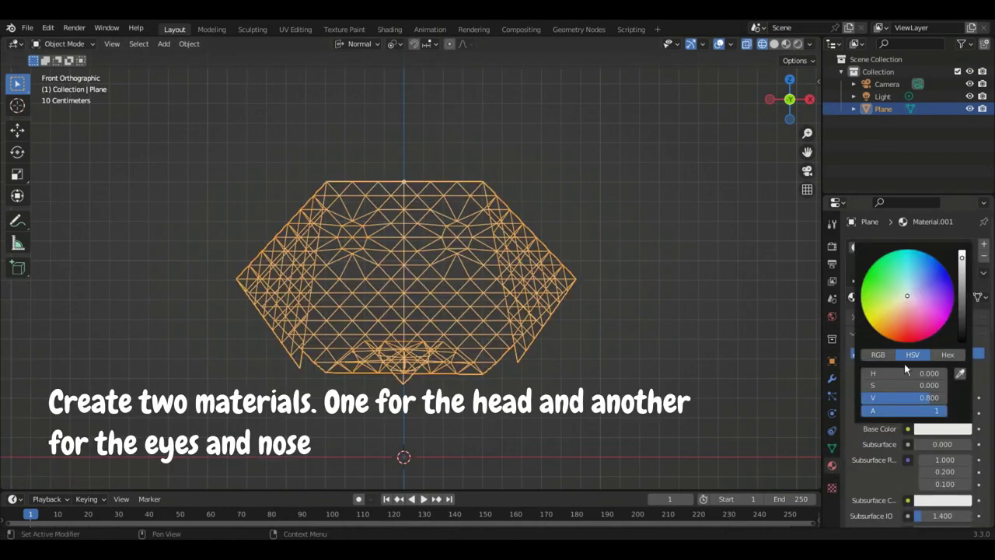
left_click(866, 316)
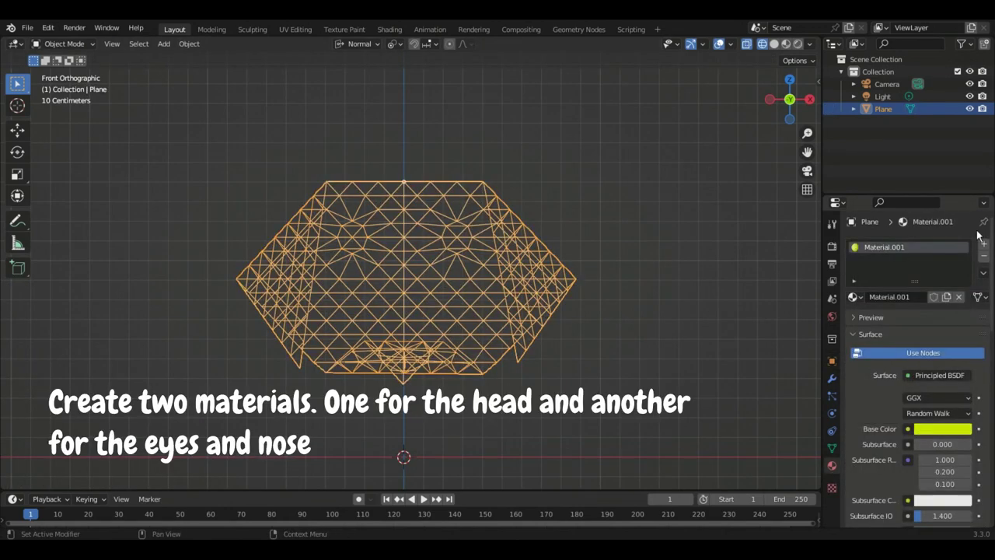
Add a second material slot with a new material coloured black
left_click(983, 246)
left_click(901, 321)
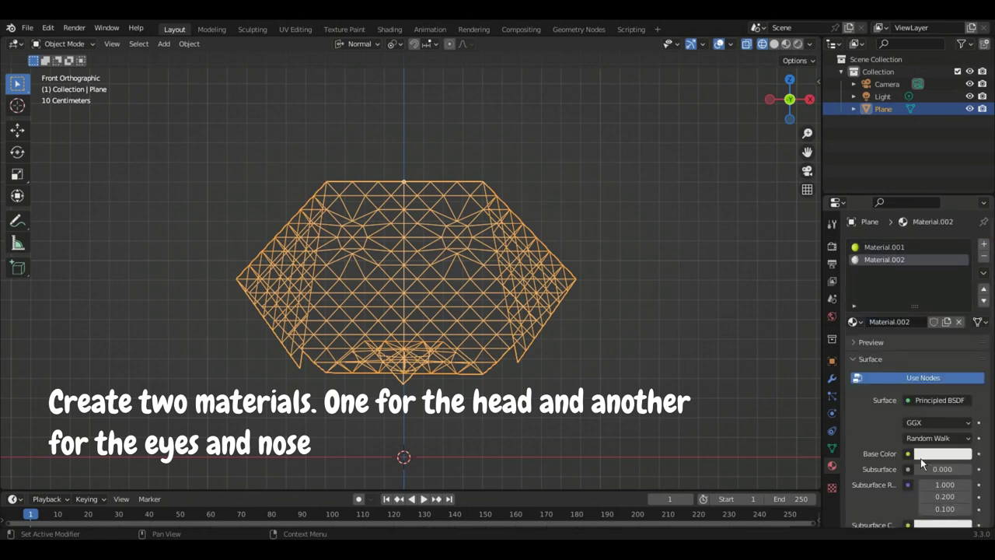
left_click(920, 458)
left_click(874, 353)
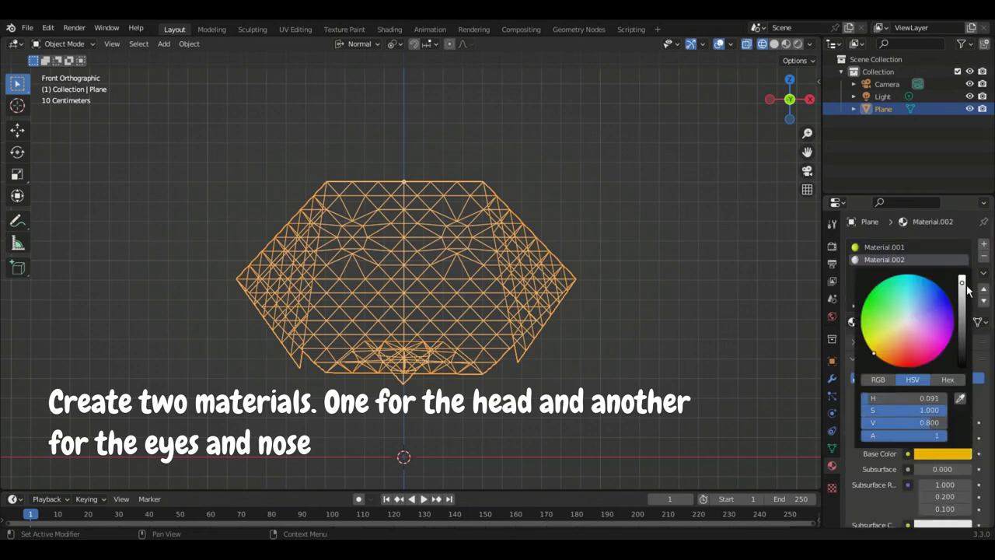
left_click_drag(967, 289, 965, 365)
Select the eye and nose vertices in Edit Mode and assign them the black material
key("Tab")
scroll(544, 256, "up", 2)
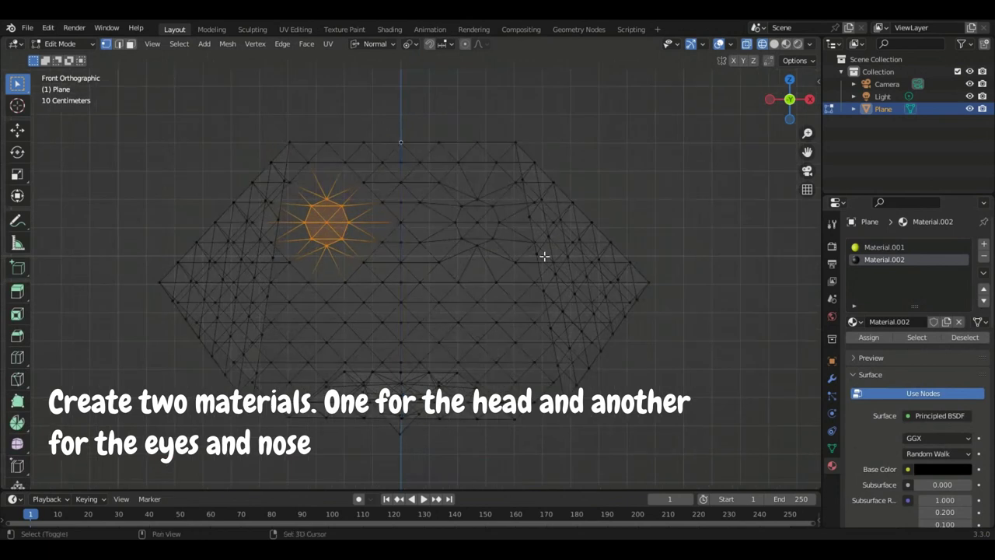
left_click_drag(509, 258, 471, 204, "shift")
mouse_move(471, 215)
middle_mouse_down()
mouse_move(408, 393)
mouse_move(560, 349)
middle_mouse_up()
scroll(492, 382, "up", 3)
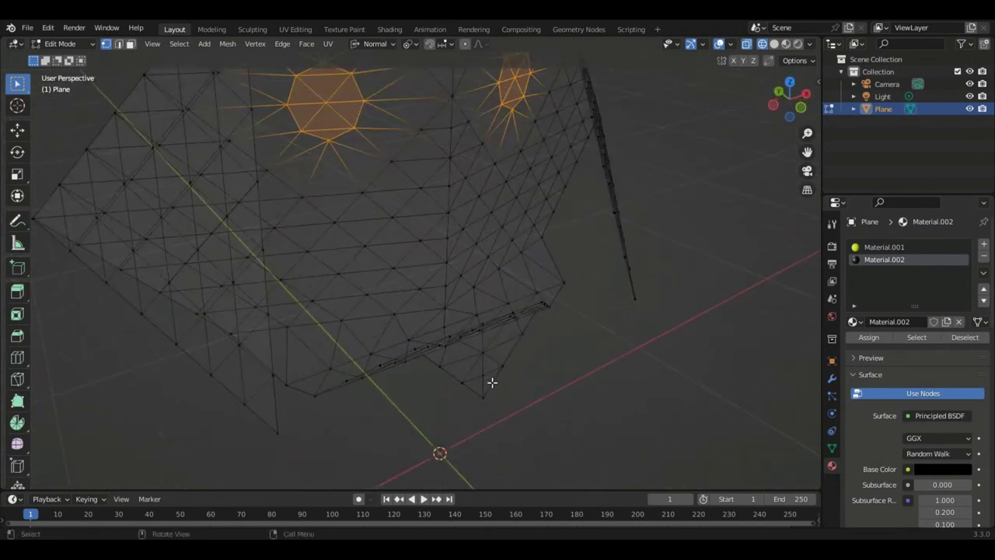
key("b")
left_click_drag(510, 400, 438, 360)
key("b")
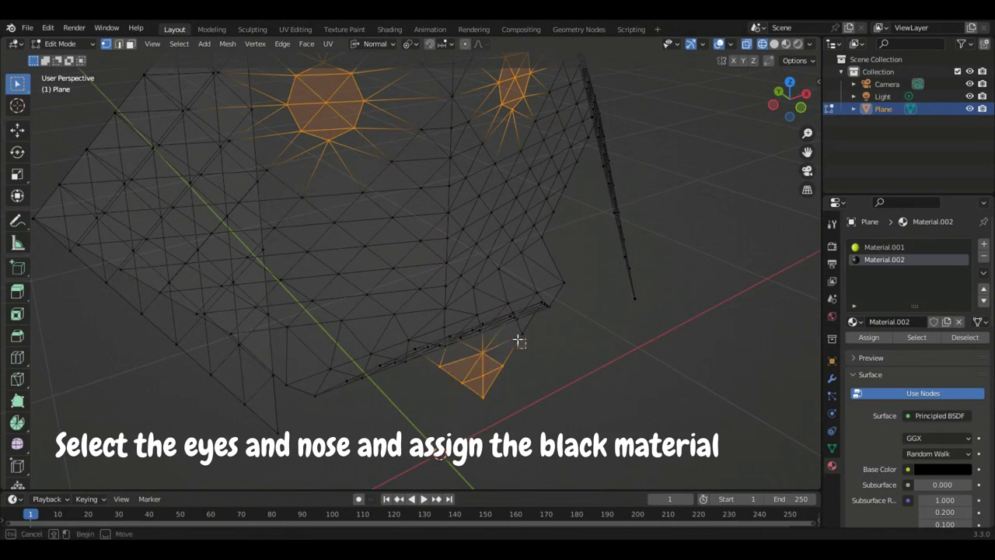
left_click_drag(520, 341, 688, 318)
left_click(879, 340)
scroll(422, 266, "down", 3)
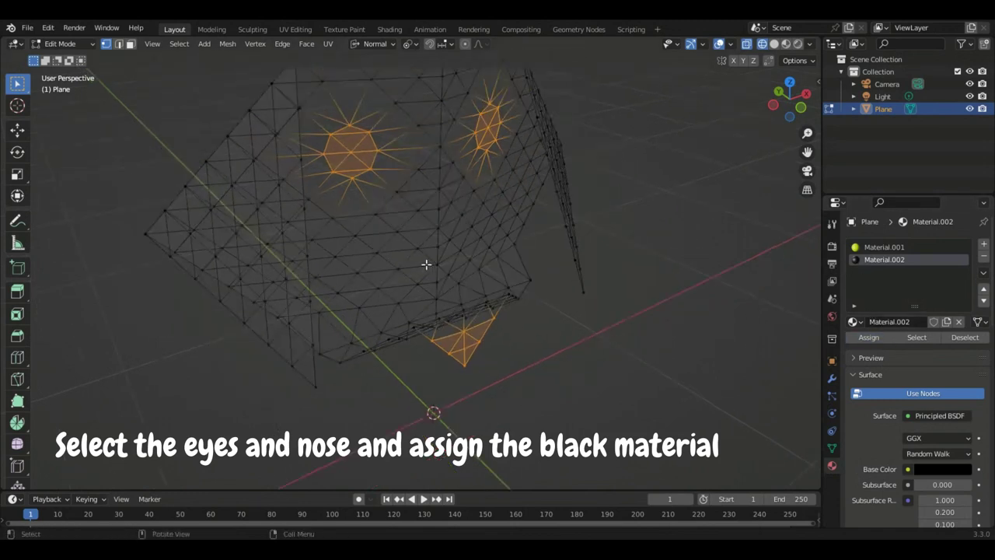
middle_click_drag(422, 267, 381, 247)
key("Tab")
Switch to Material Preview, enter Edit Mode, and use combined vertex and edge selection
left_click(774, 43)
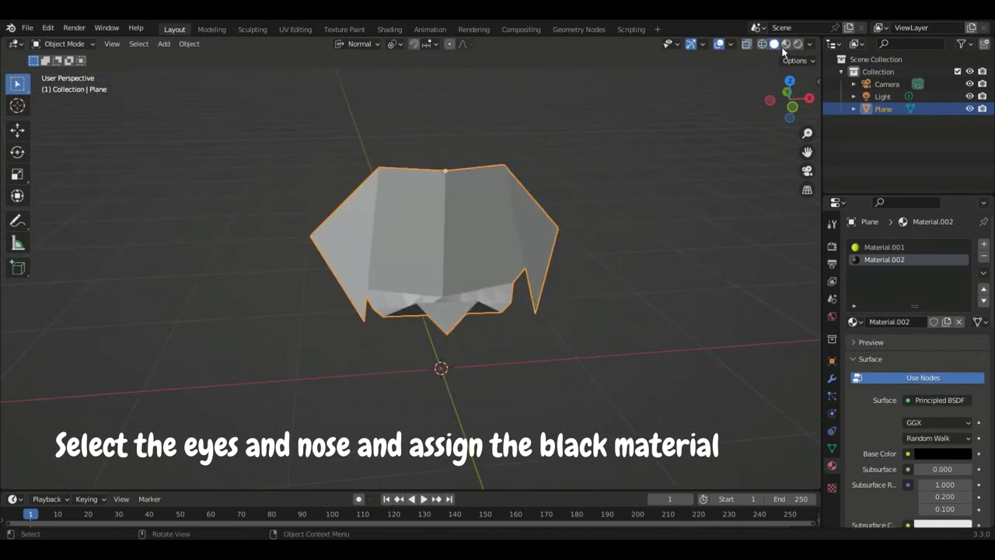
left_click(785, 43)
mouse_move(610, 230)
middle_mouse_down()
mouse_move(611, 210)
mouse_move(438, 355)
middle_mouse_up()
scroll(438, 355, "up", 3)
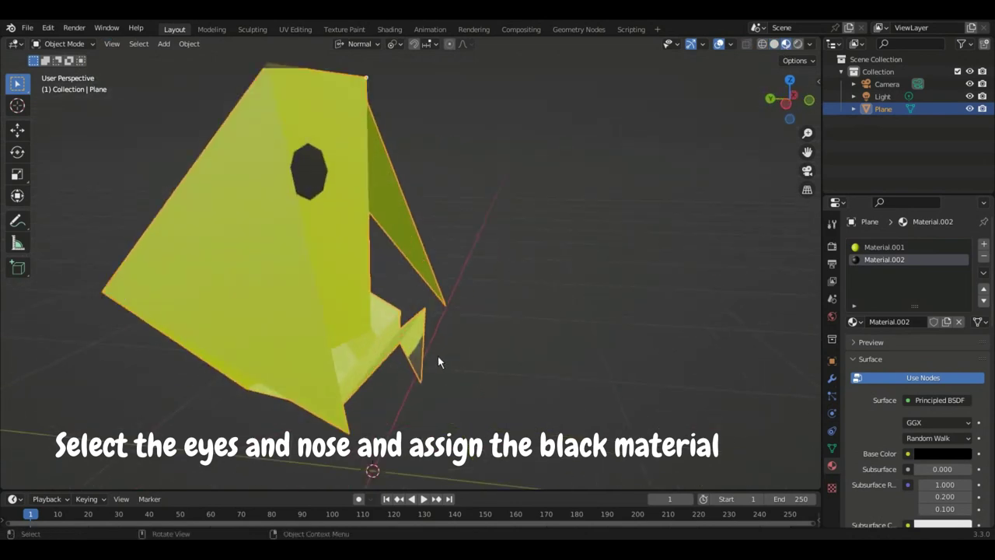
key("Tab")
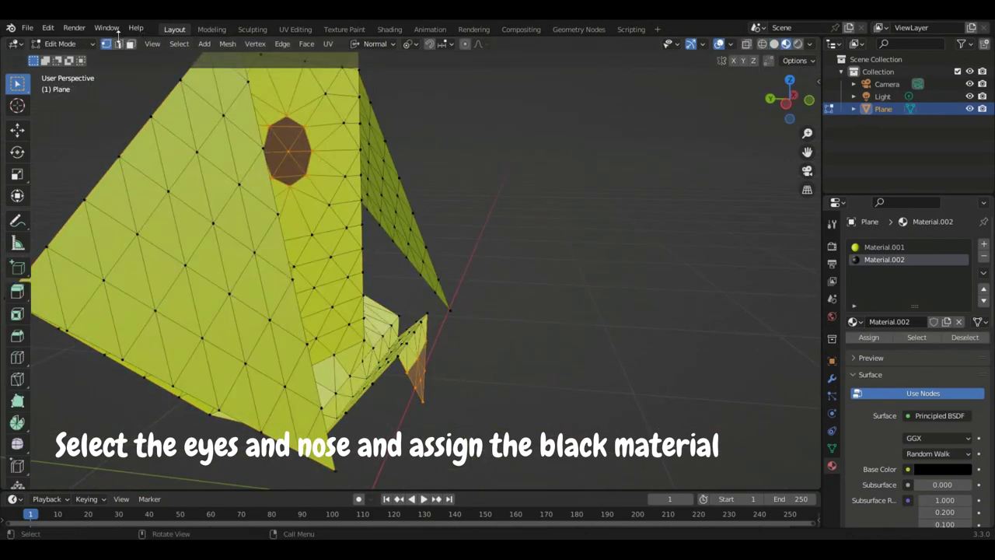
left_click(118, 43)
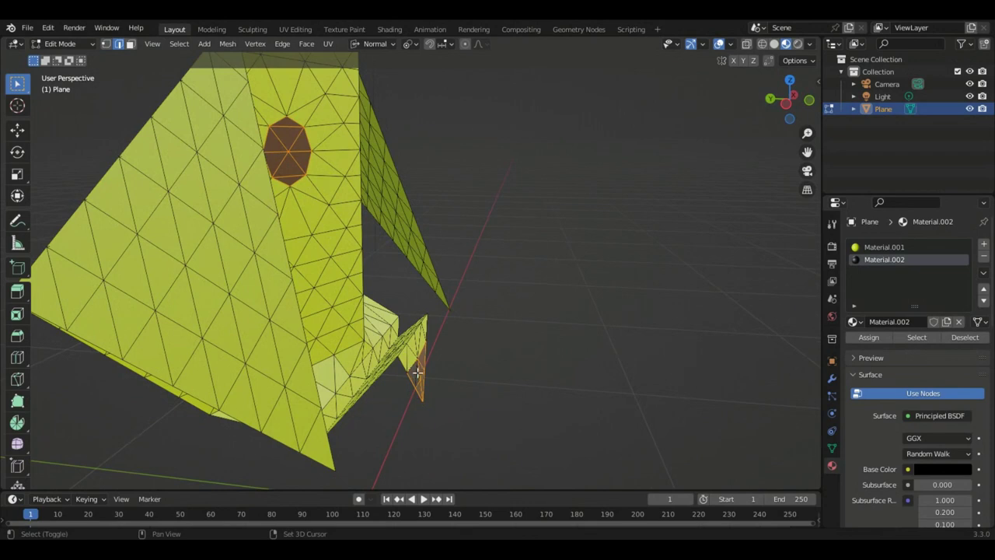
left_click(105, 44, "shift")
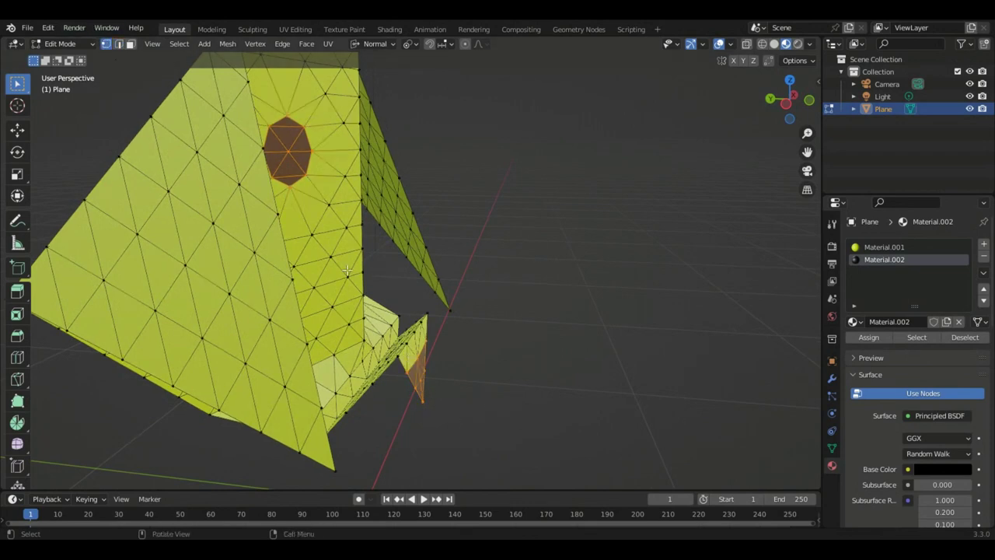
left_click(119, 44, "shift")
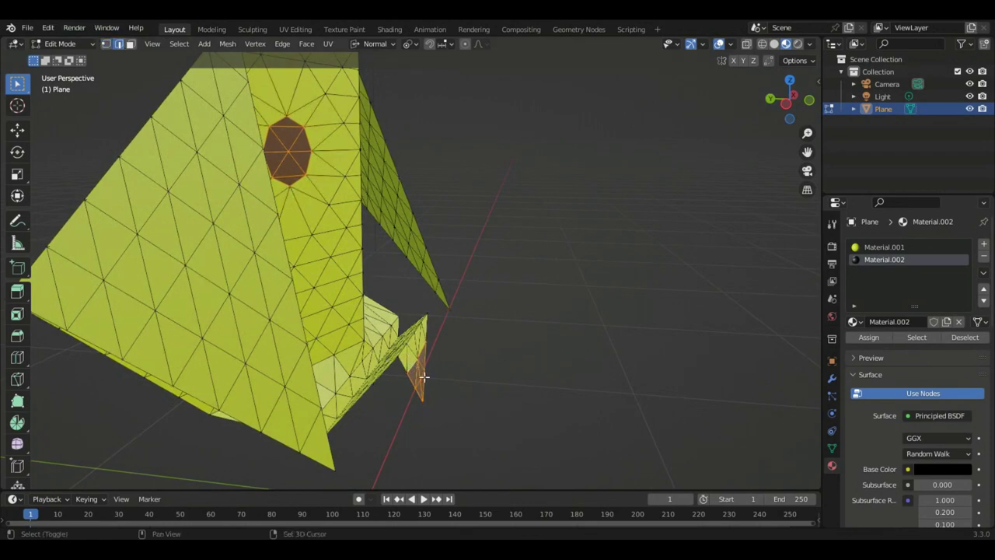
Inspect the selected nose piece up close in wireframe view
key("g")
key("Escape")
scroll(380, 250, "down", 3)
middle_click_drag(380, 251, 480, 289)
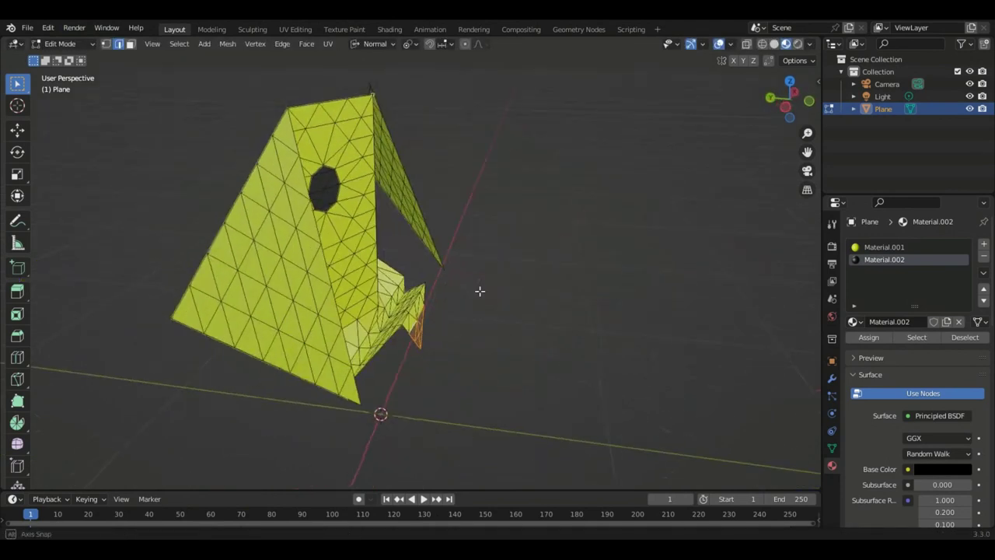
scroll(470, 356, "up", 2)
key("r")
key("Escape")
scroll(471, 349, "down", 3)
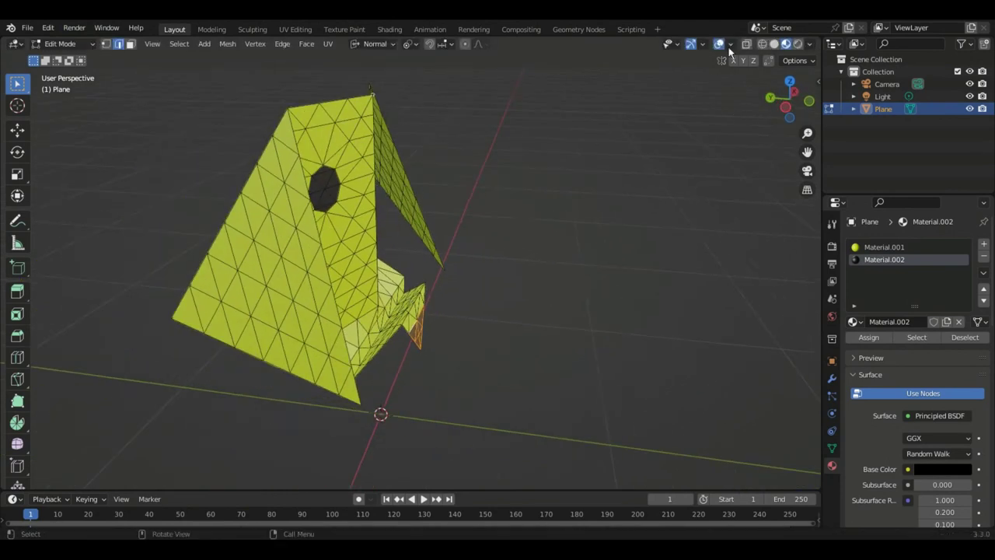
left_click(763, 44)
middle_click_drag(622, 101, 400, 184)
scroll(464, 337, "up", 2)
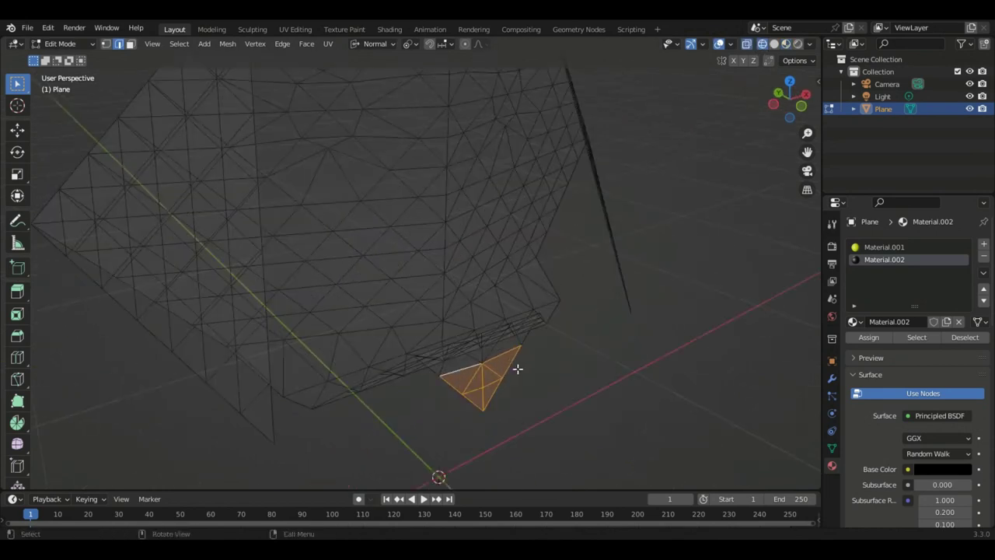
Rotate the black nose triangle about 128° around normal Y under the snout, then leave Edit Mode
key("r")
key("x")
left_click(522, 340)
middle_click_drag(453, 331, 534, 386)
key("r")
key("y")
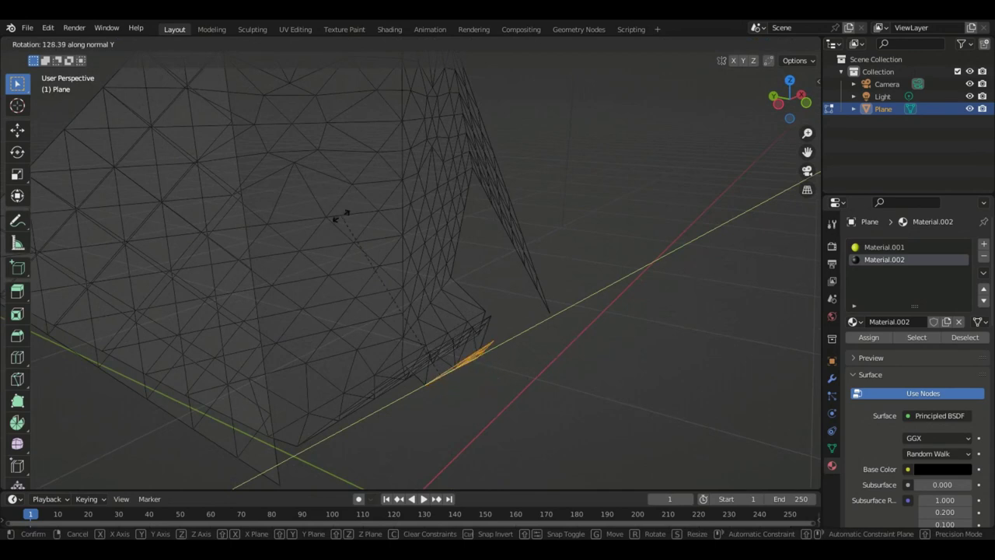
left_click(166, 132)
key("Tab")
With Global orientation, tilt the black nose -6.71° about Y and return to Object Mode
left_click(785, 43)
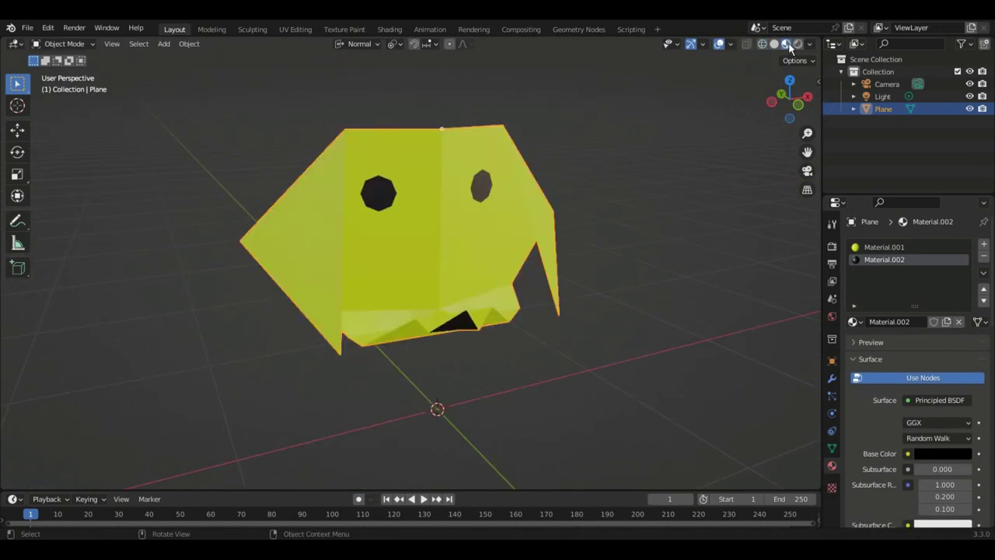
middle_click_drag(520, 115, 571, 132)
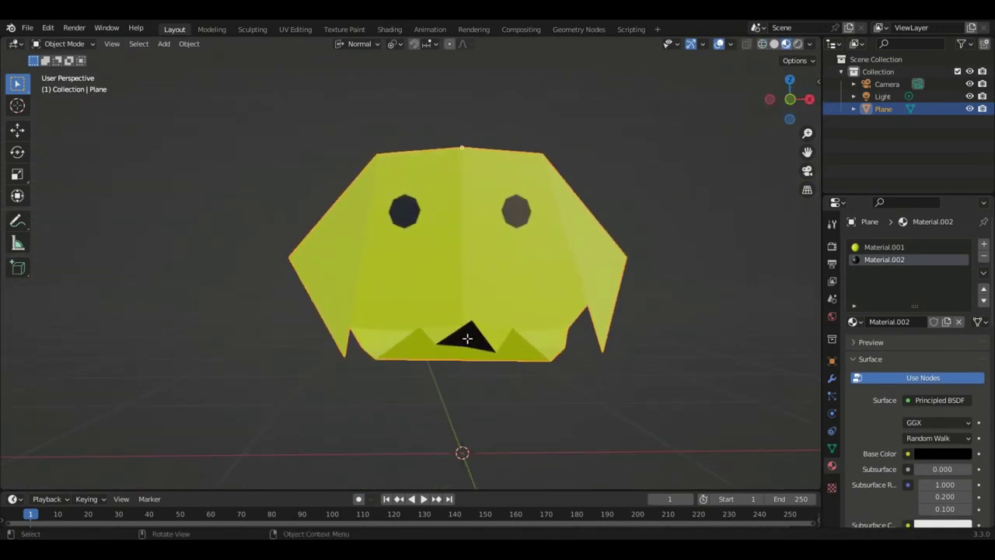
key("Tab")
left_click(376, 45)
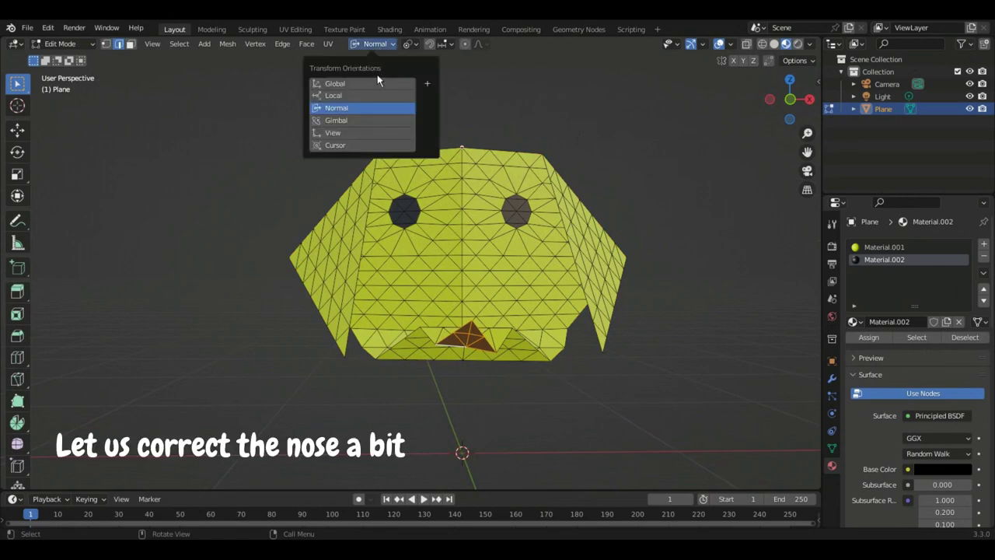
key("r")
key("y")
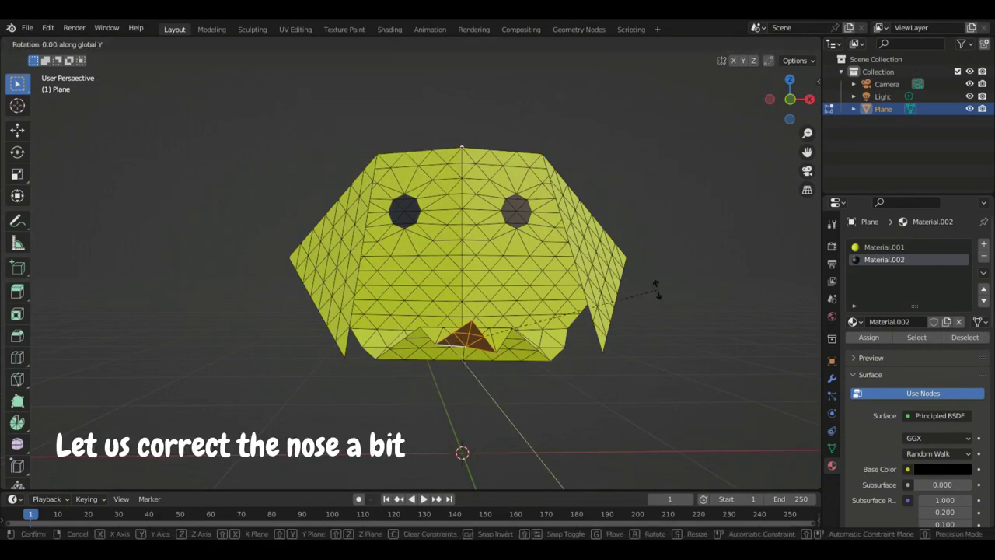
left_click(644, 267)
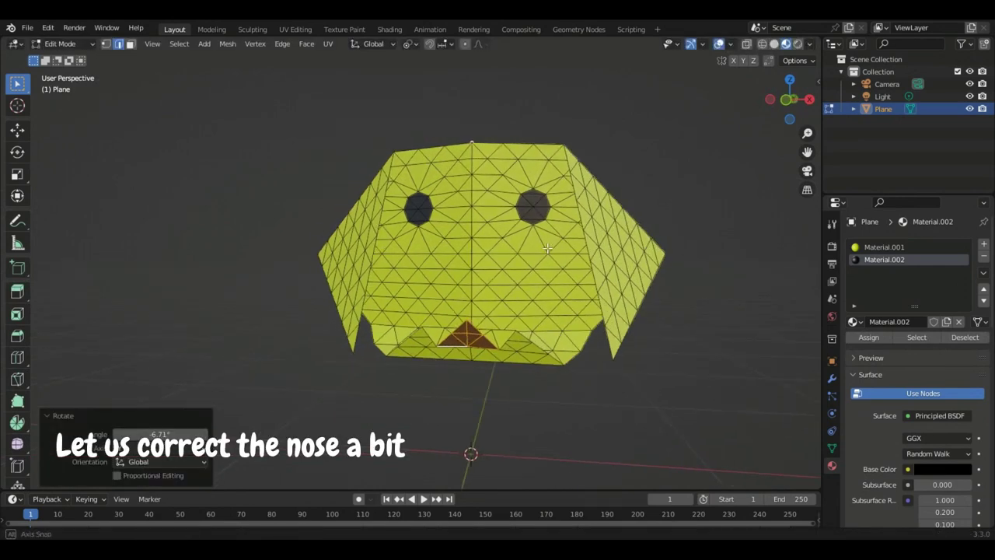
key("Tab")
mouse_move(561, 271)
middle_mouse_down()
mouse_move(484, 298)
mouse_move(422, 180)
mouse_move(543, 269)
mouse_move(578, 283)
mouse_move(599, 274)
middle_mouse_up()
scroll(422, 180, "up", 3)
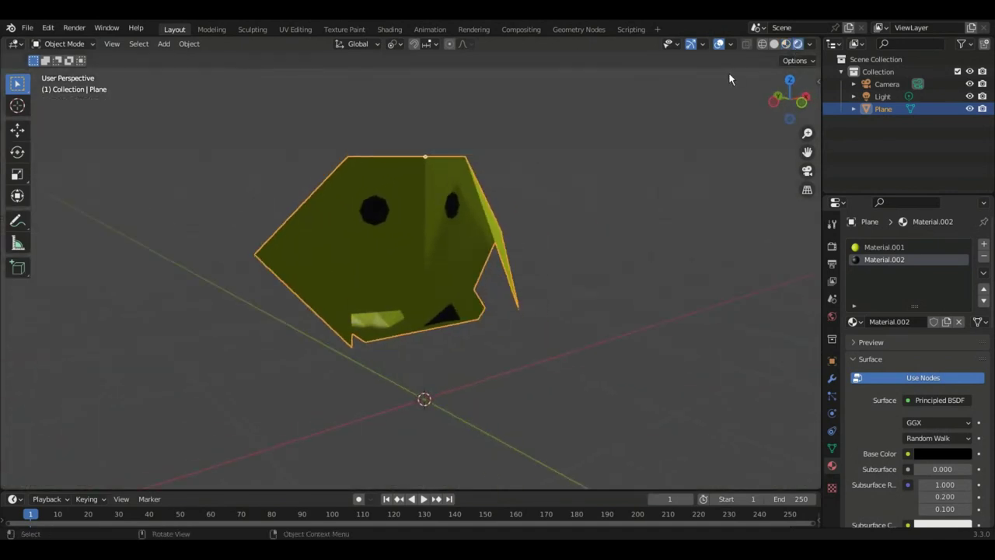
left_click(774, 45)
middle_click_drag(440, 272, 467, 257)
left_click(786, 44)
right_click(426, 230)
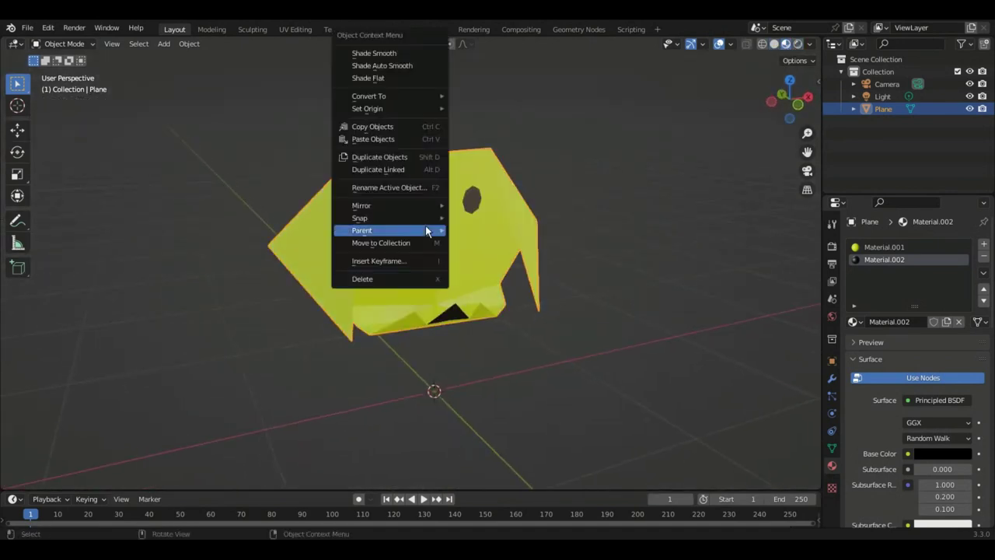
left_click(419, 53)
mouse_move(437, 158)
middle_mouse_down()
mouse_move(510, 296)
mouse_move(301, 131)
middle_mouse_up()
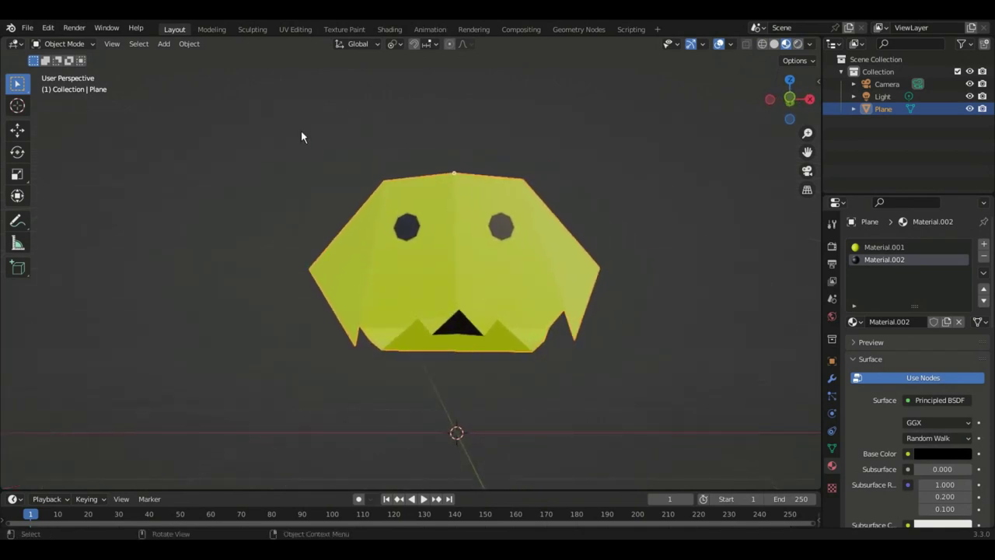